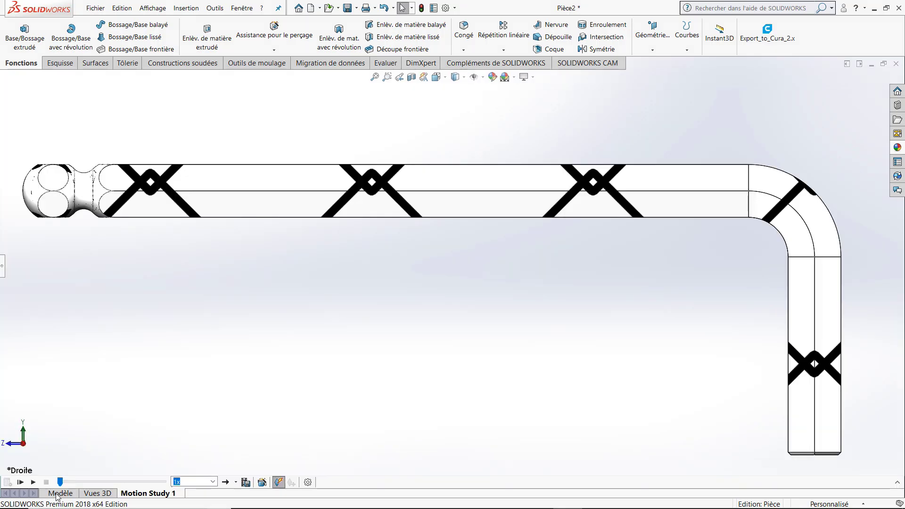
- Play the motion study of the finished hex key model
click(30, 482)
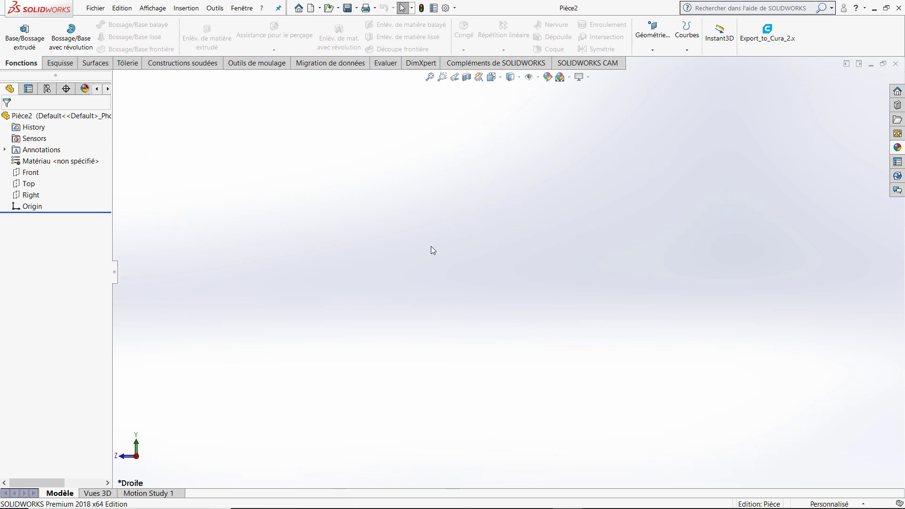
- Start a new sketch on the Right plane, viewed face-on
click(32, 195)
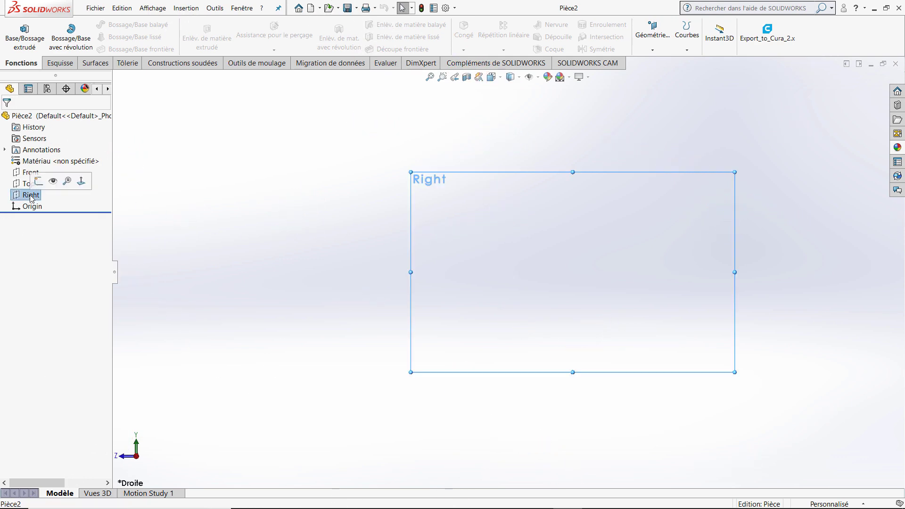
right_click(31, 196)
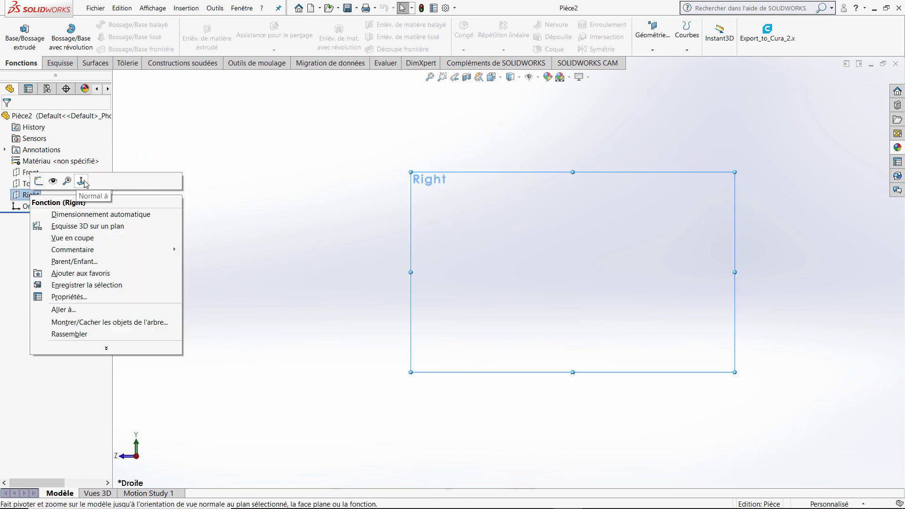
click(82, 184)
right_click(32, 197)
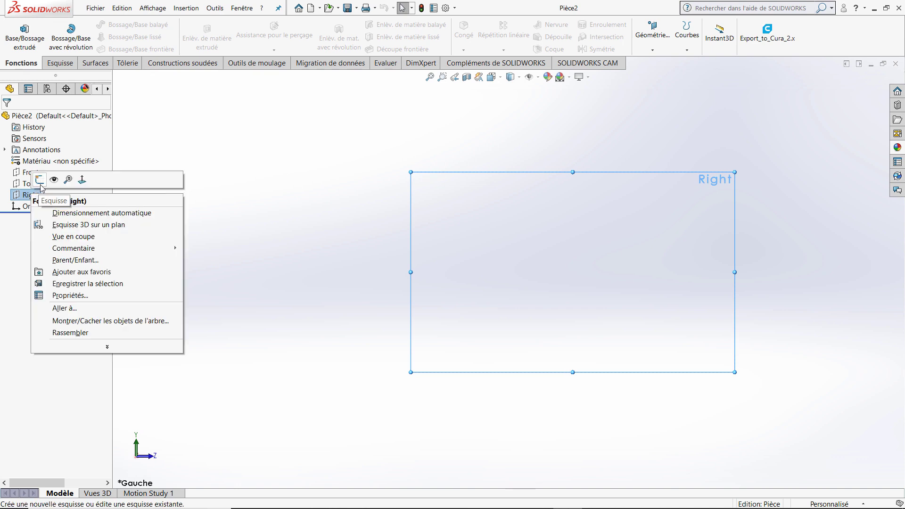
click(36, 179)
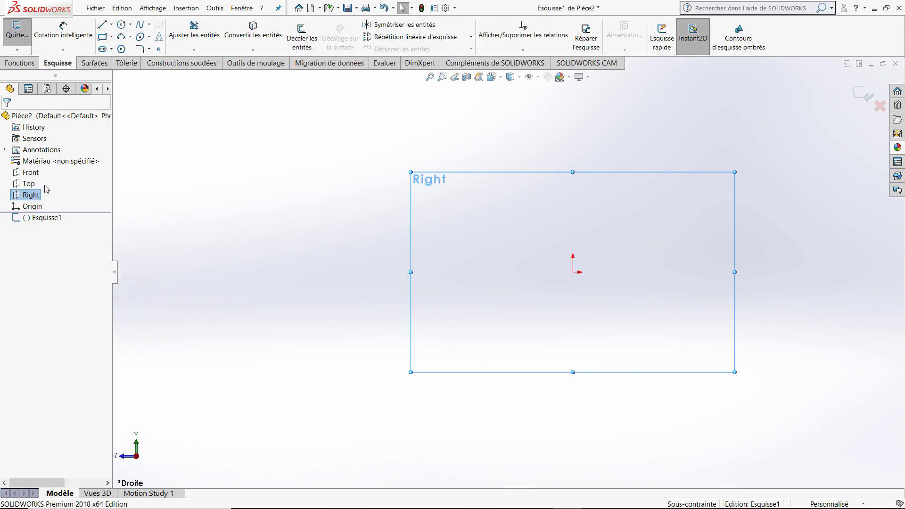
- Draw a vertical line up from the origin, then a horizontal line leftward
click(107, 31)
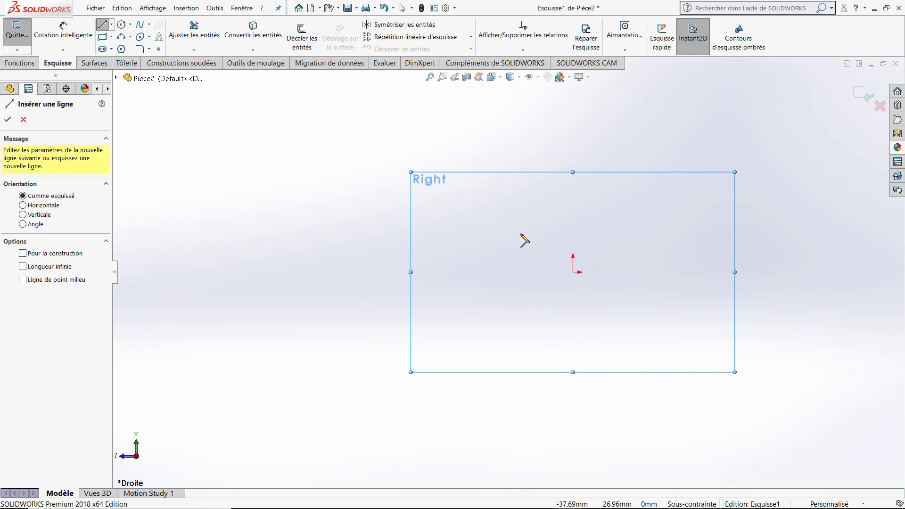
click(572, 272)
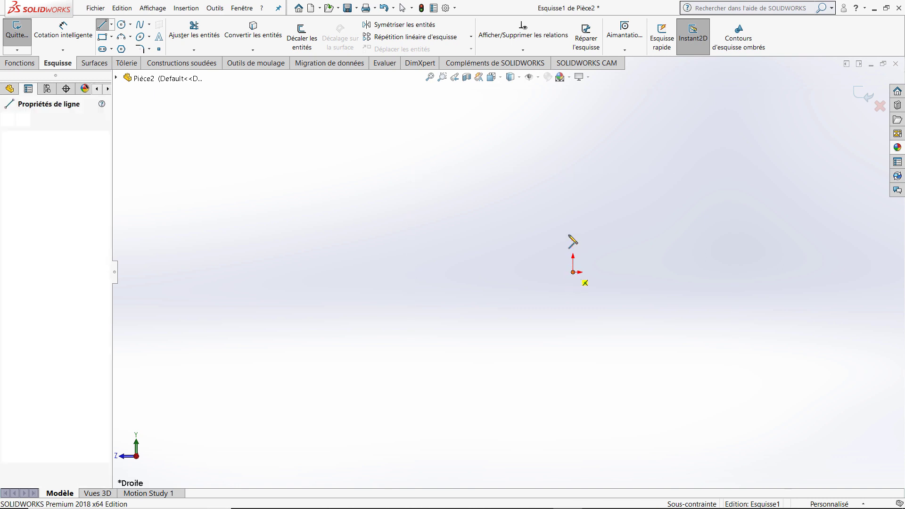
click(572, 180)
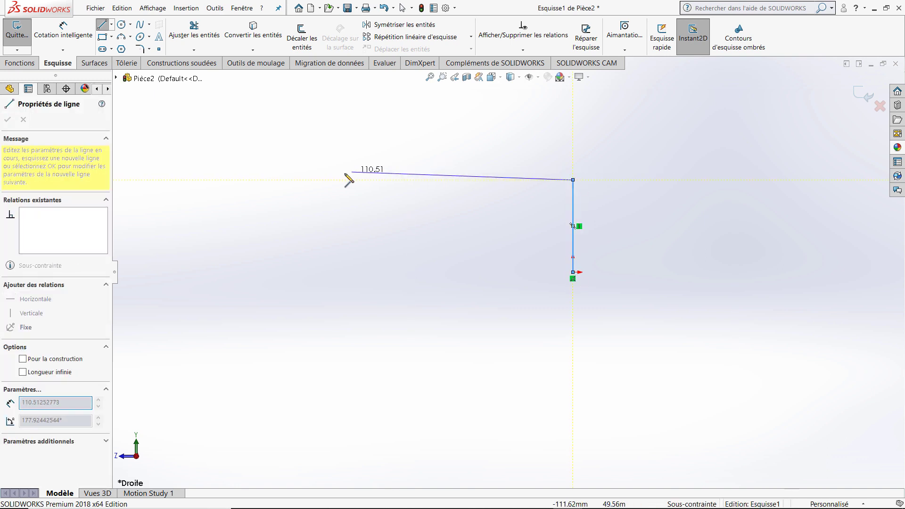
click(306, 180)
key(Escape)
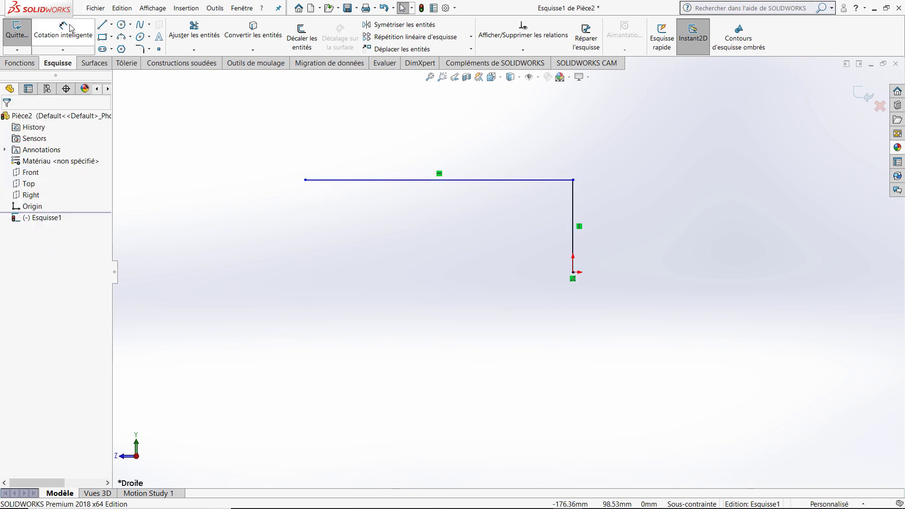
- Dimension the horizontal line to 120 mm and the vertical line to 40 mm
click(70, 27)
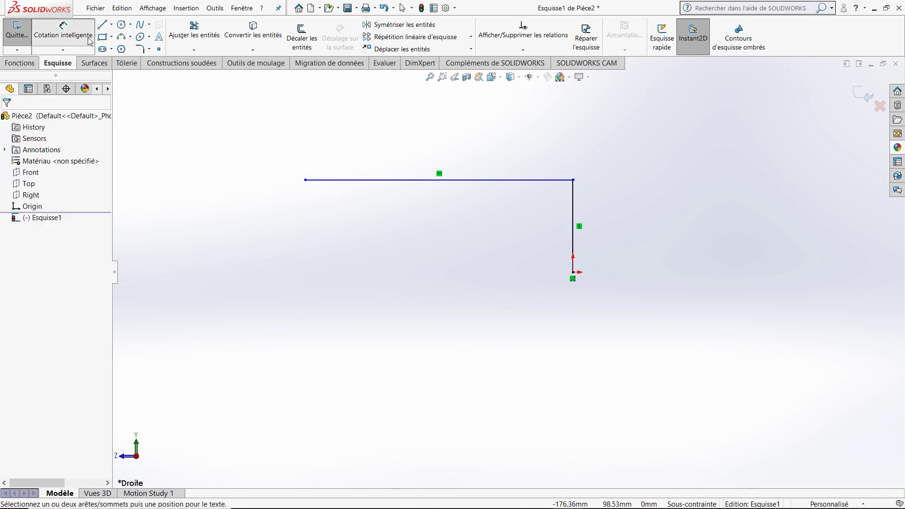
click(405, 180)
scroll(510, 228, down, 1)
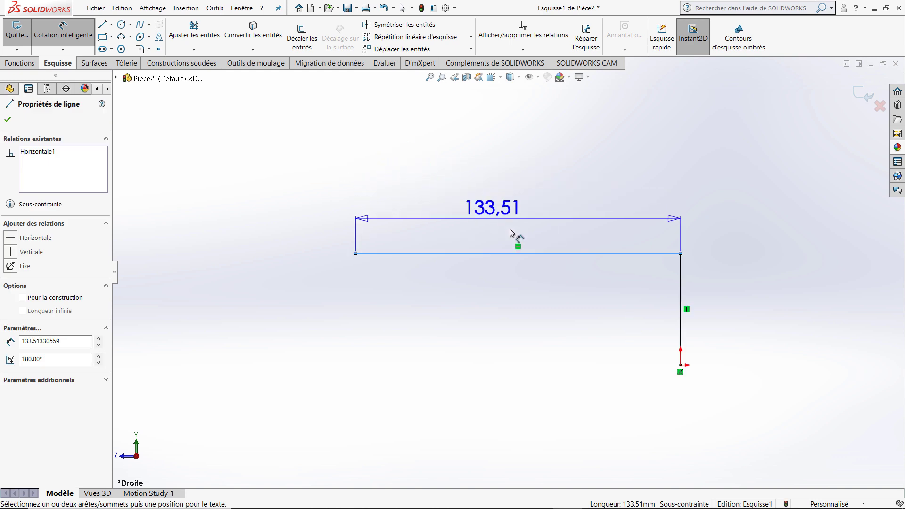
scroll(521, 245, down, 1)
scroll(522, 245, up, 1)
scroll(516, 237, up, 1)
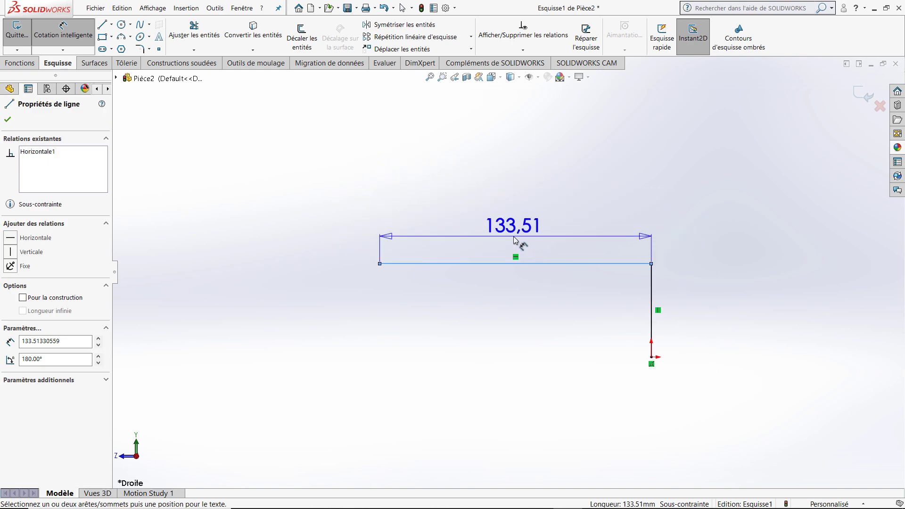
click(513, 237)
text(120)
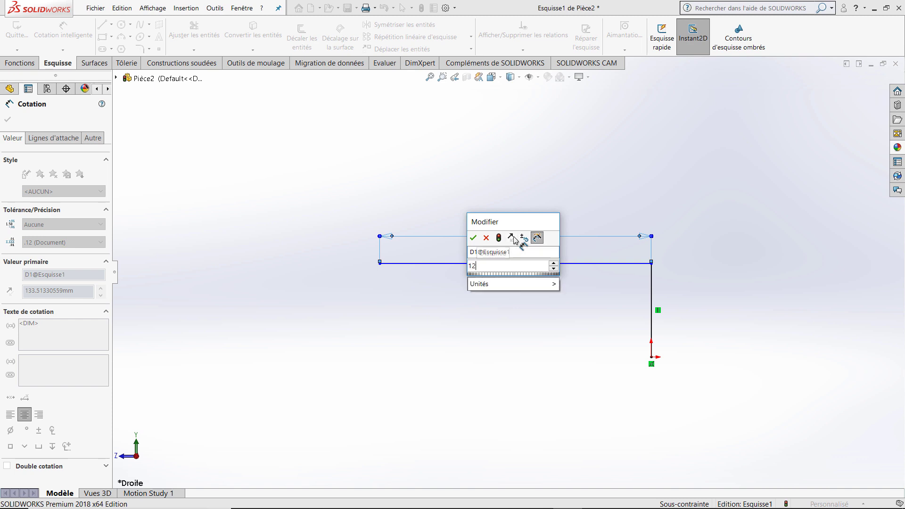
key(Return)
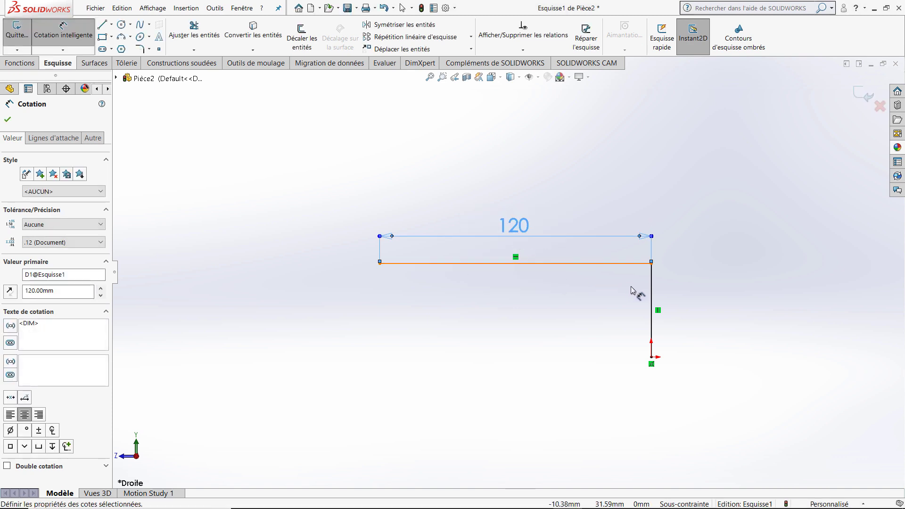
click(652, 300)
click(691, 302)
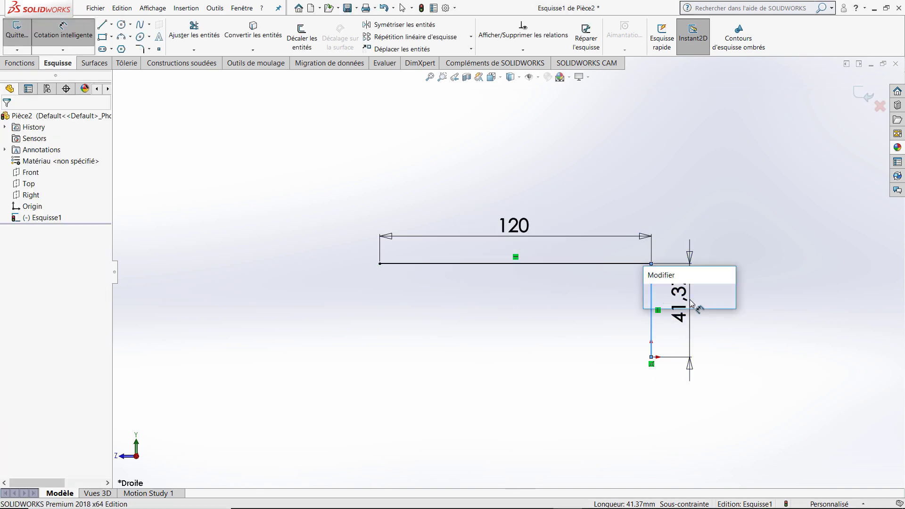
text(40)
key(Return)
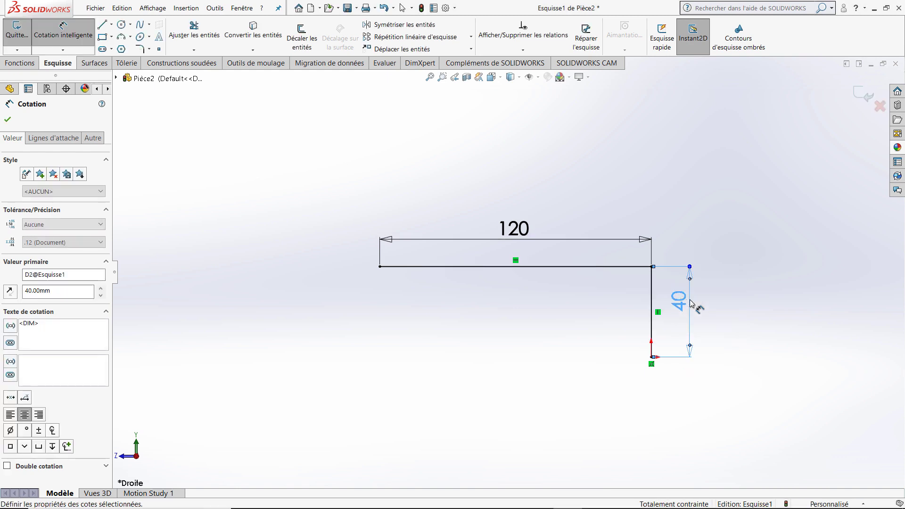
- Round the corner between the two lines with an R10 sketch fillet and exit the sketch
click(140, 50)
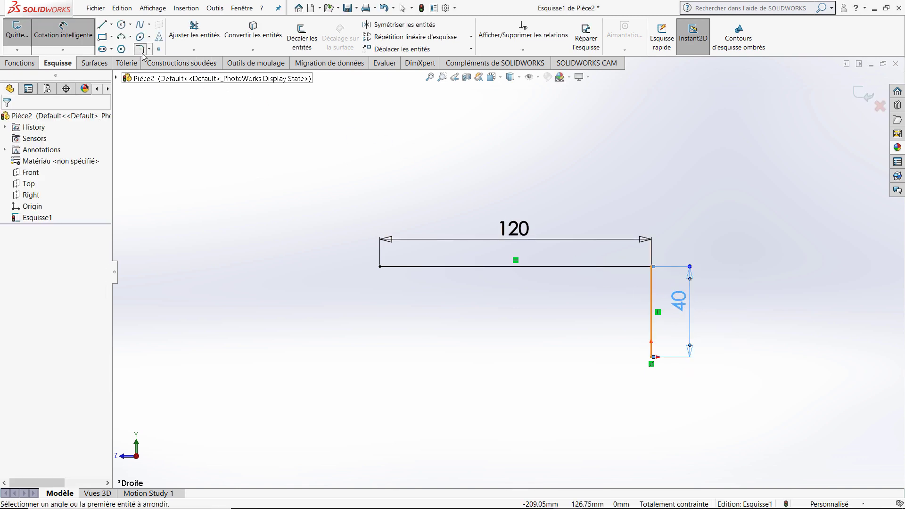
click(651, 292)
click(635, 267)
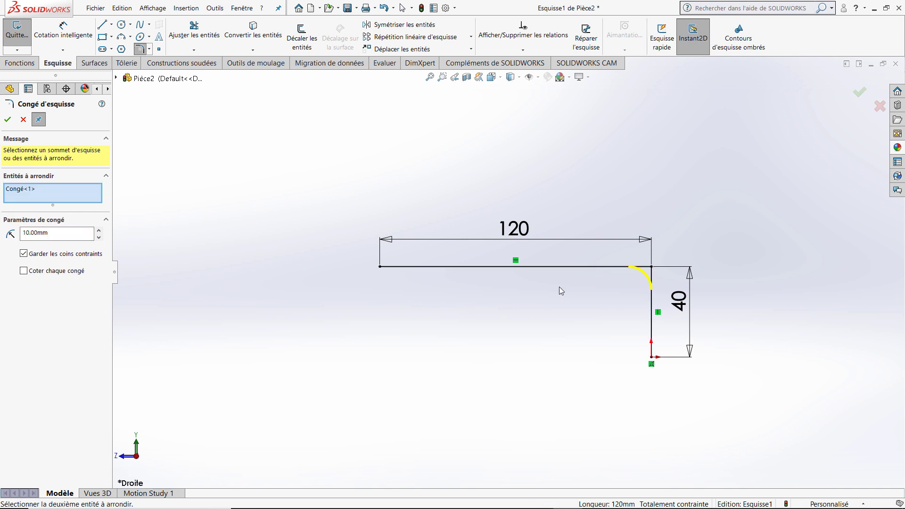
click(8, 121)
key(ctrl+Left)
key(ctrl+Up)
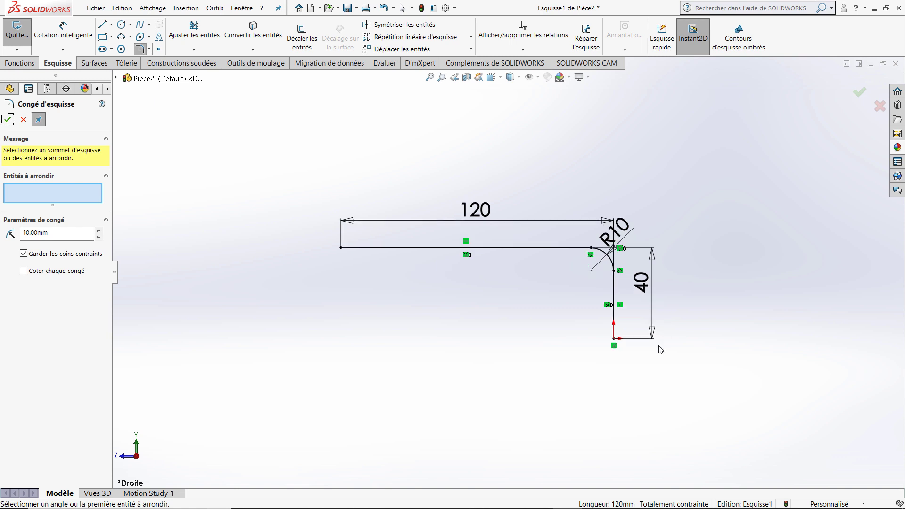
key(z)
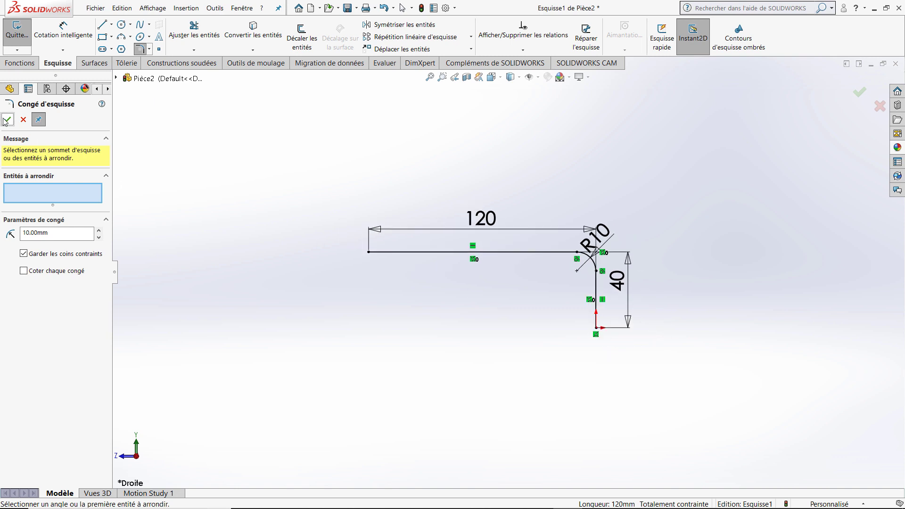
click(7, 121)
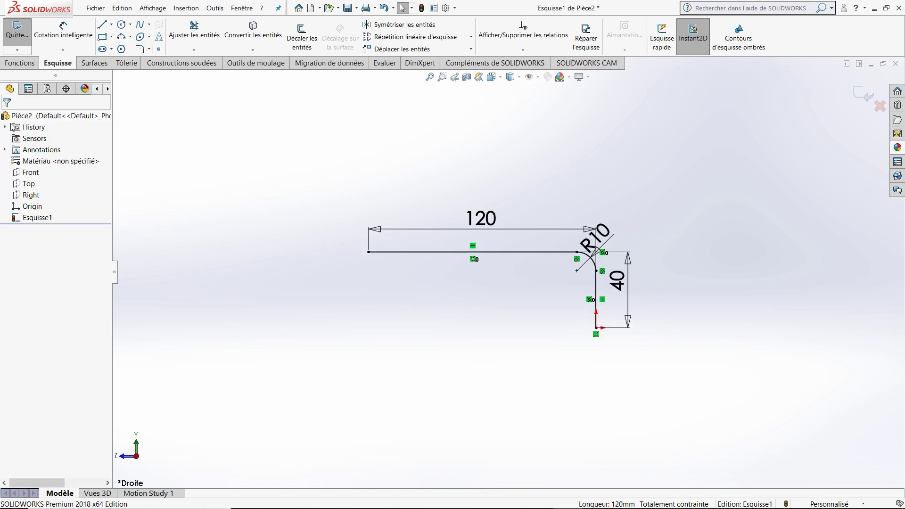
click(862, 101)
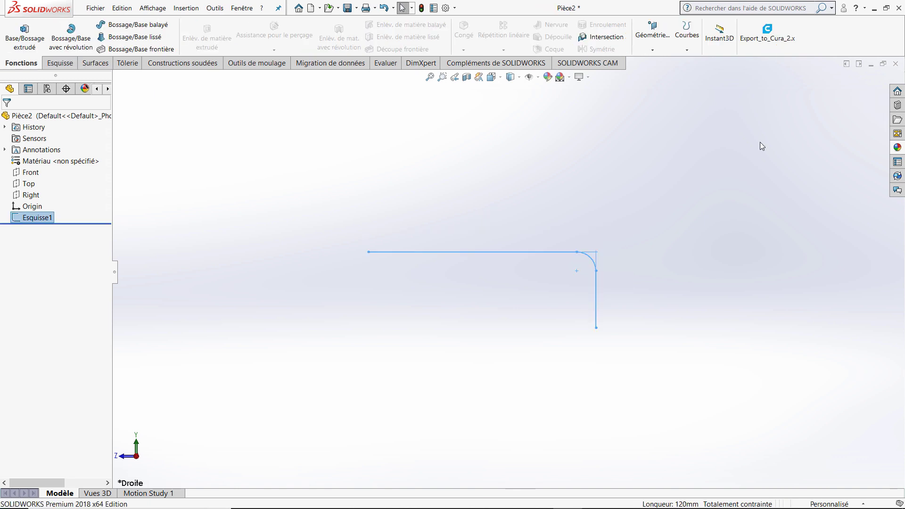
- Start a new sketch on the Top plane, viewed face-on
click(561, 204)
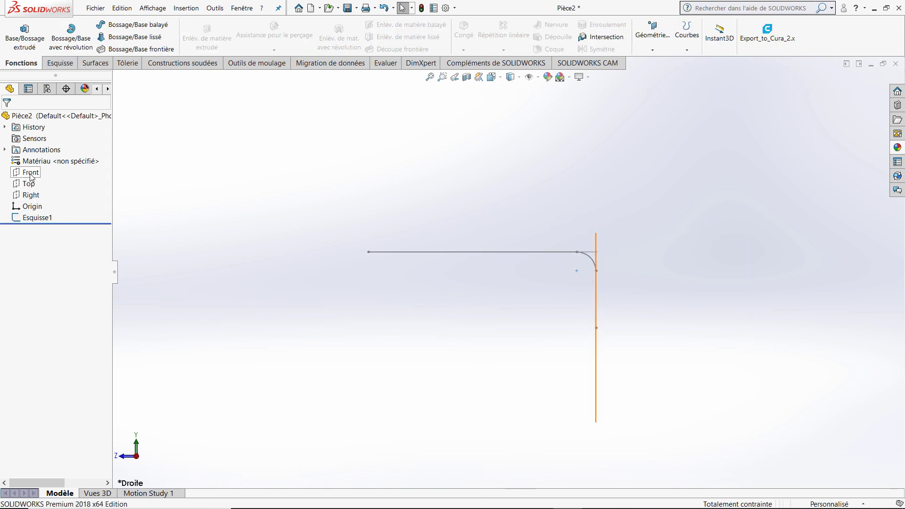
right_click(31, 189)
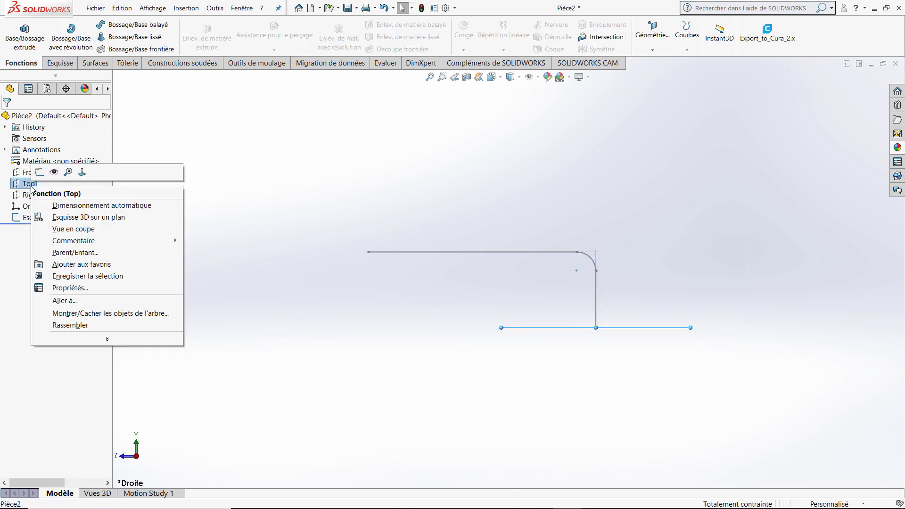
click(82, 173)
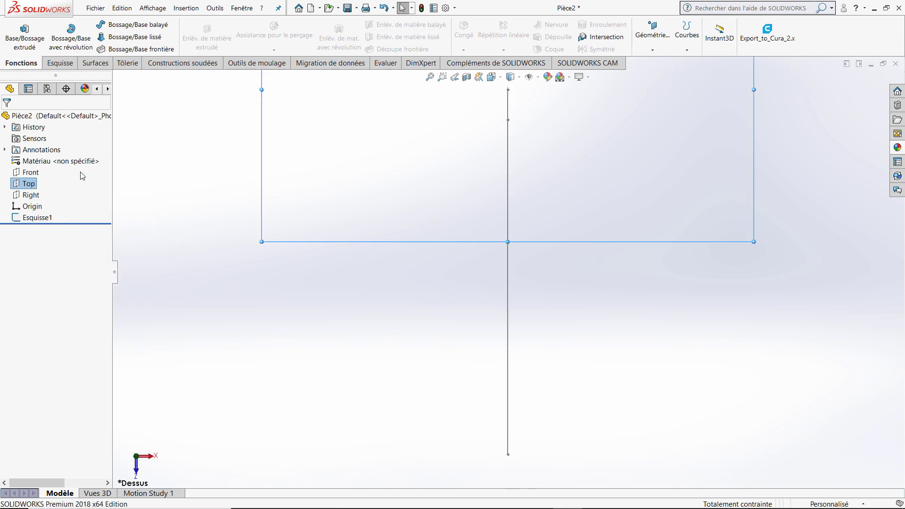
right_click(25, 190)
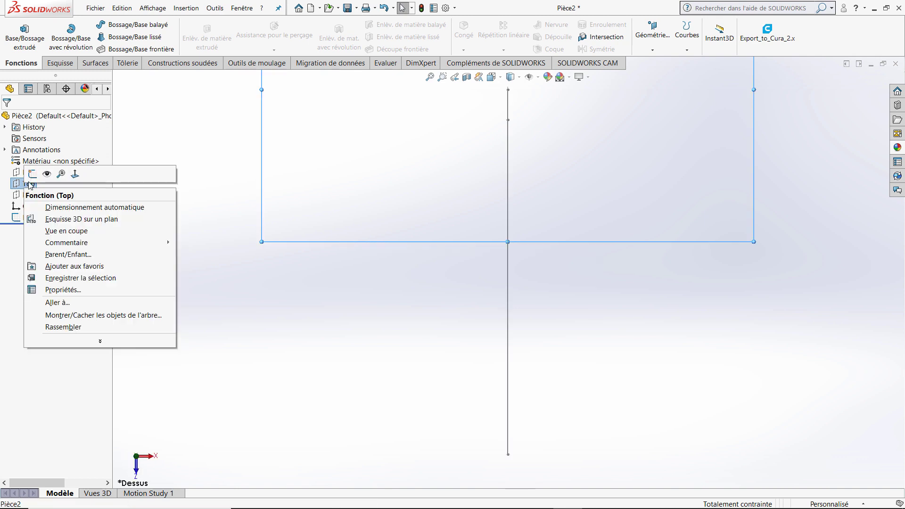
click(33, 174)
scroll(509, 137, down, 3)
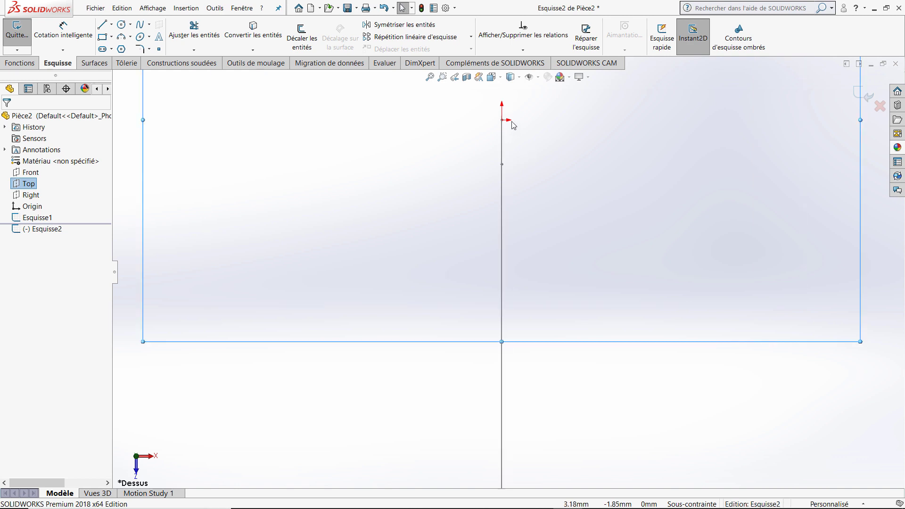
scroll(509, 136, down, 2)
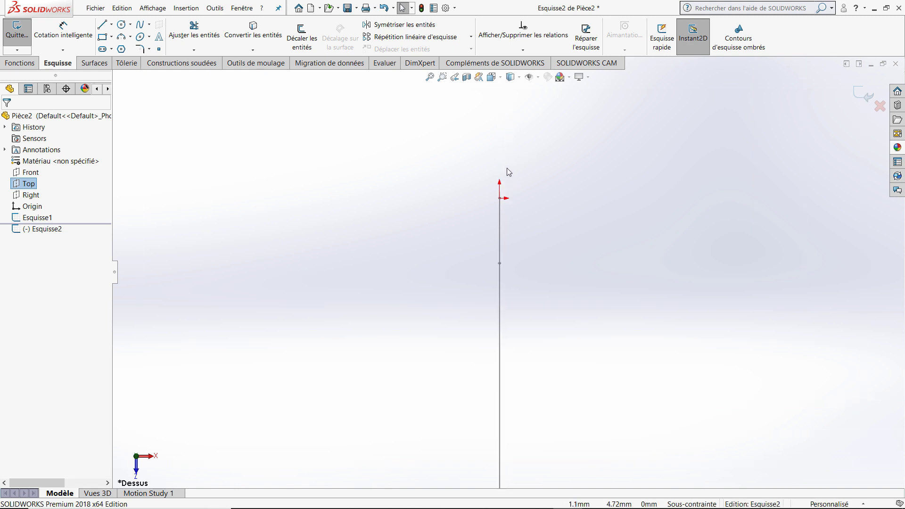
scroll(507, 168, up, 3)
scroll(487, 185, down, 1)
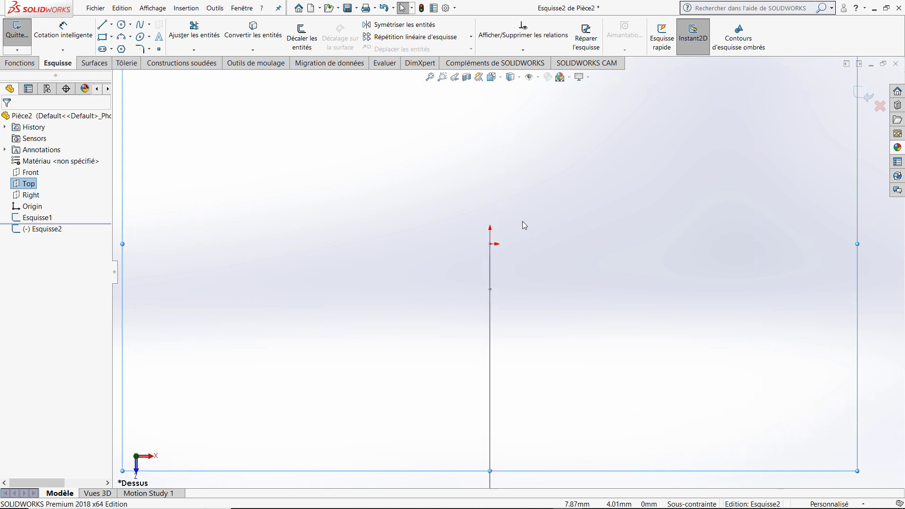
- Sketch a six-sided polygon centred on the origin around a construction circle
click(121, 49)
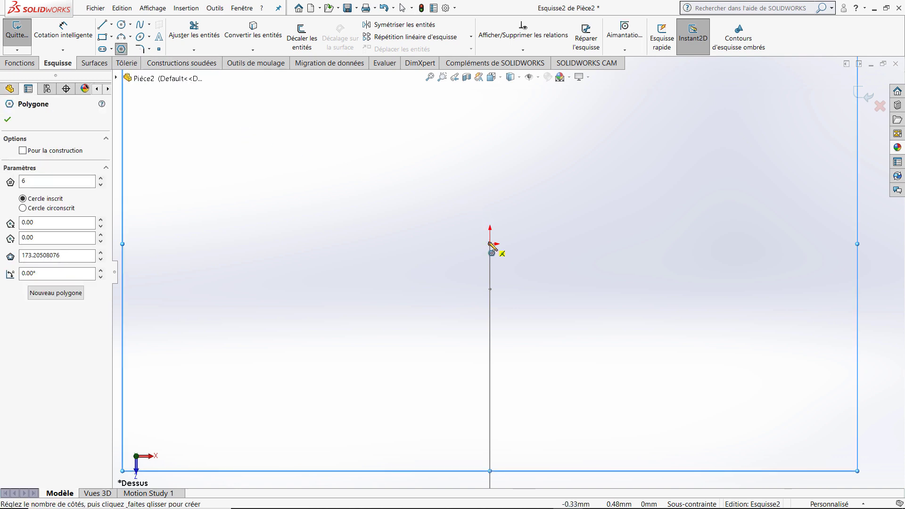
click(490, 244)
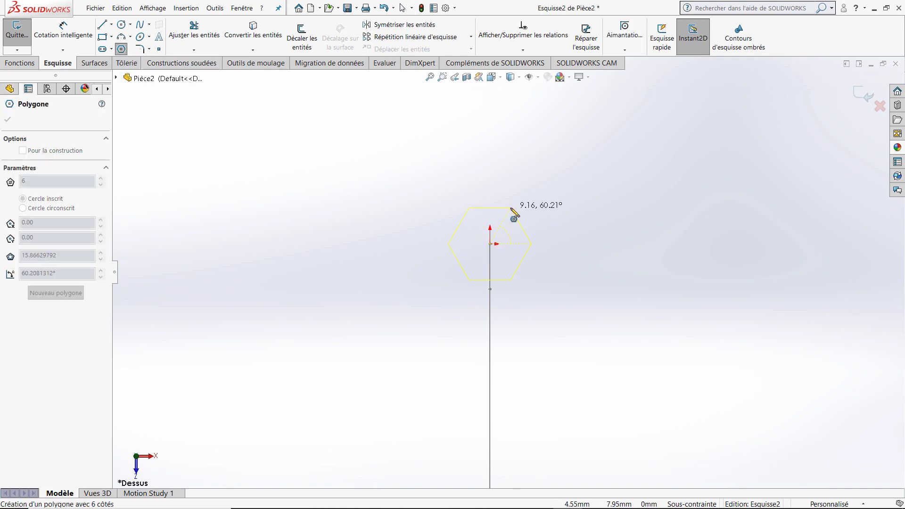
click(511, 209)
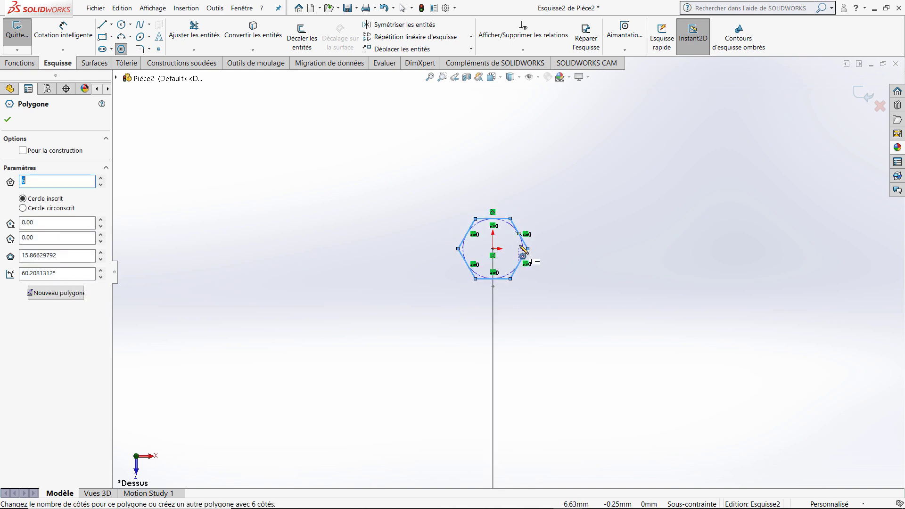
key(Escape)
scroll(513, 246, up, 1)
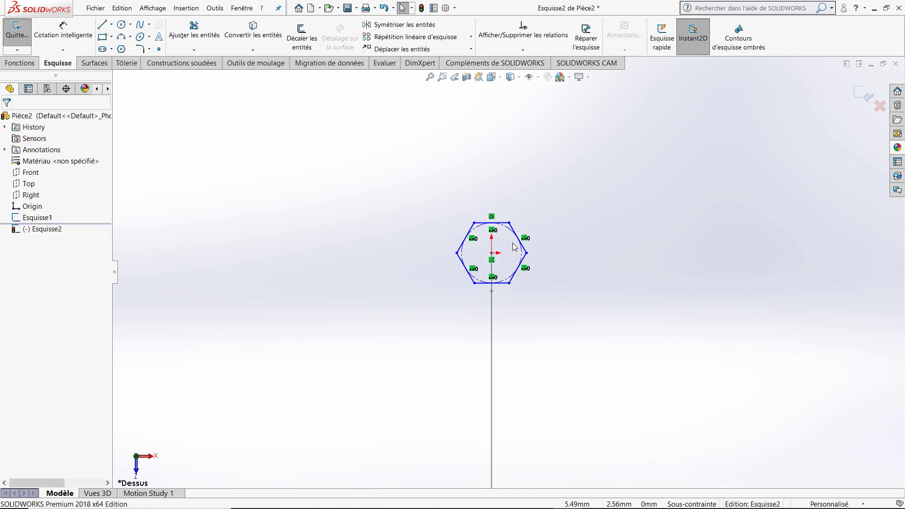
scroll(508, 260, down, 2)
scroll(496, 267, down, 1)
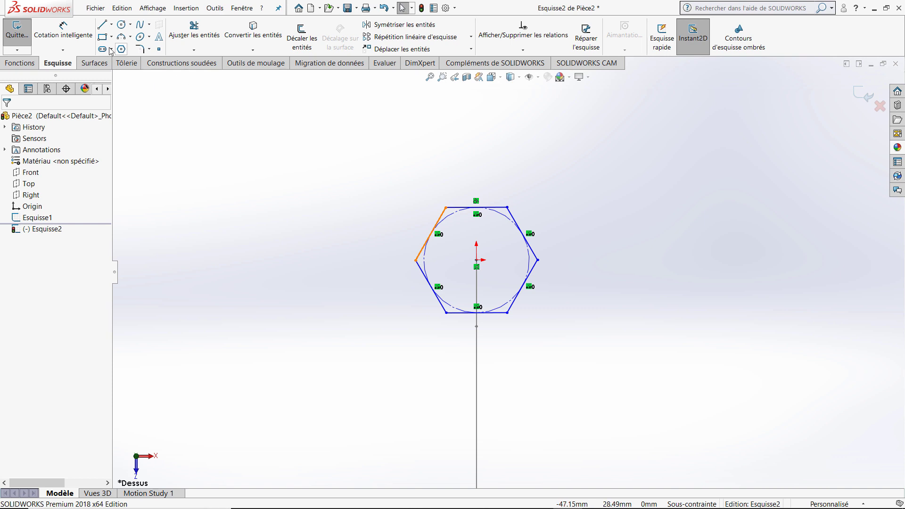
- Dimension the hexagon 8 mm across flats, then drag a corner to tilt it slightly
click(66, 33)
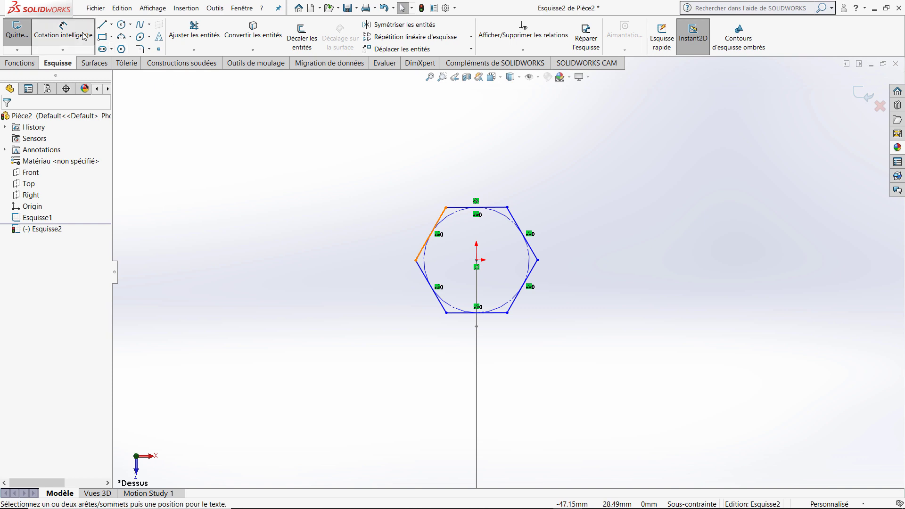
click(500, 208)
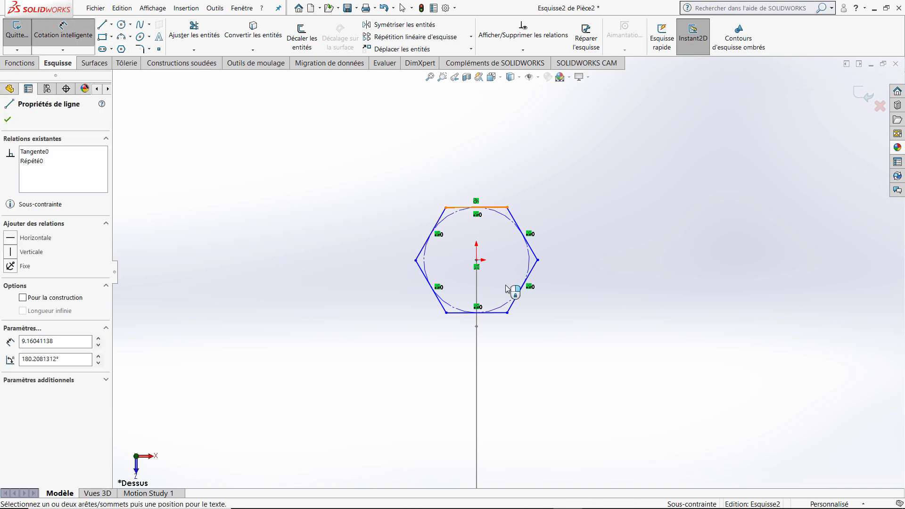
click(500, 314)
click(602, 271)
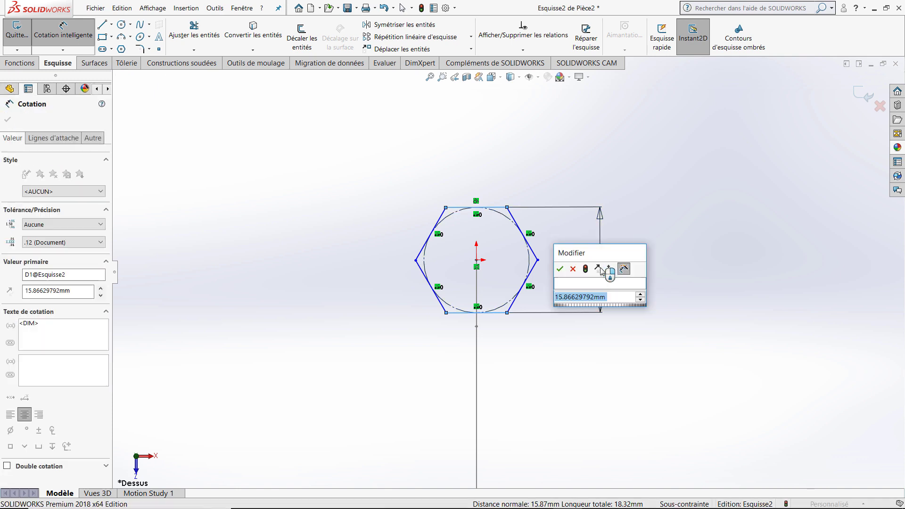
text(8)
key(Return)
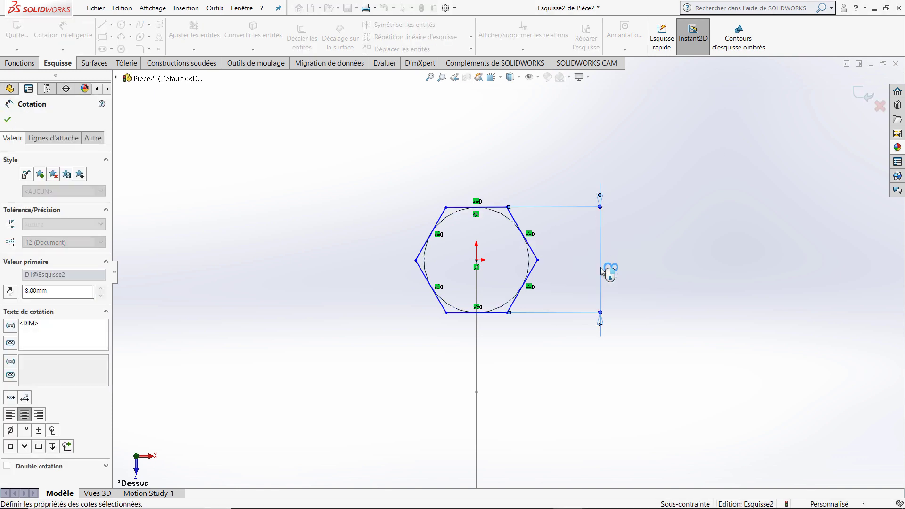
key(Escape)
scroll(514, 274, down, 2)
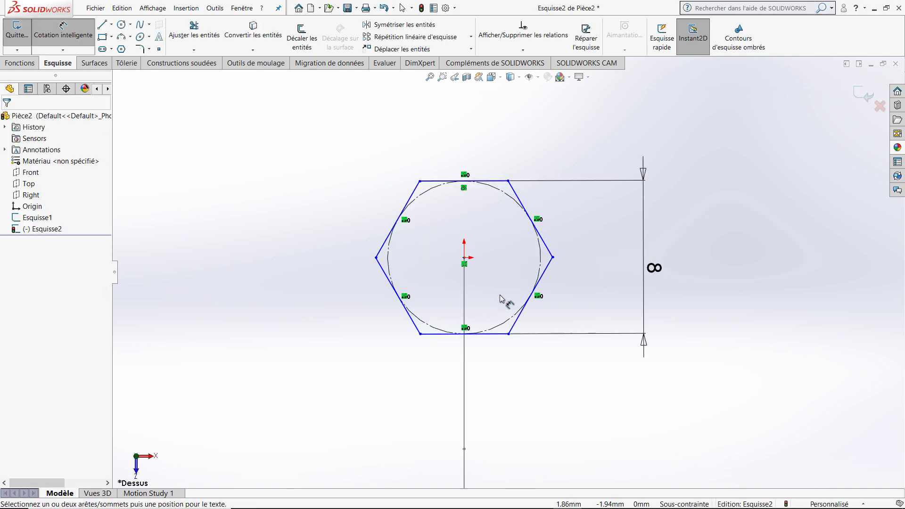
scroll(504, 297, down, 1)
key(Escape)
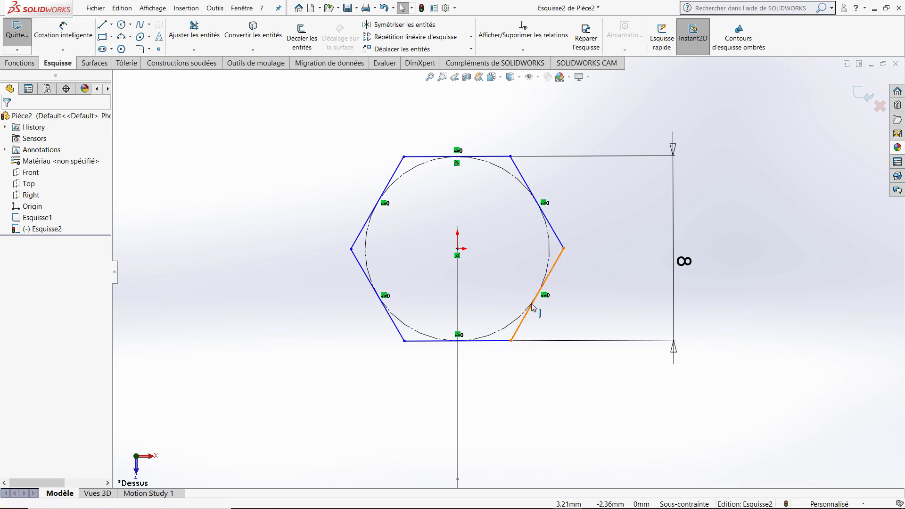
click(532, 307)
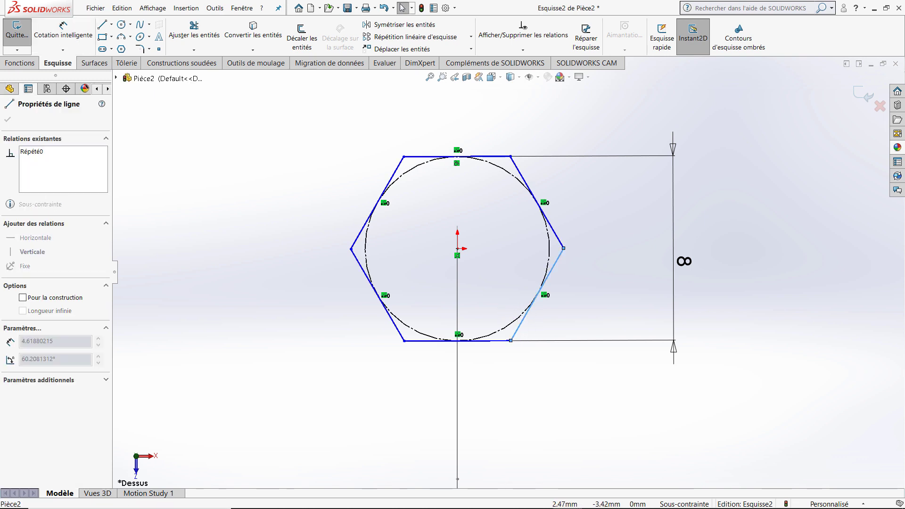
drag(511, 341, 498, 346)
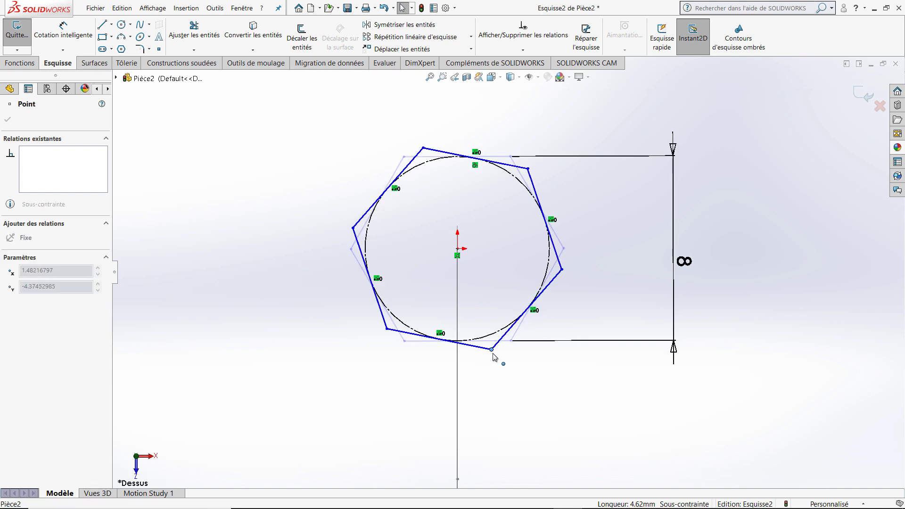
- Draw a construction line between the hexagon's top and bottom edge midpoints
click(111, 24)
click(137, 46)
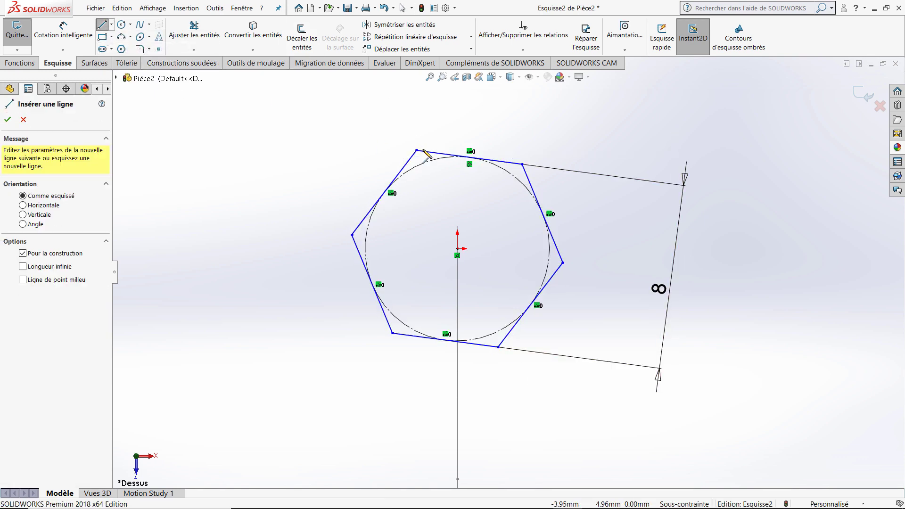
click(469, 157)
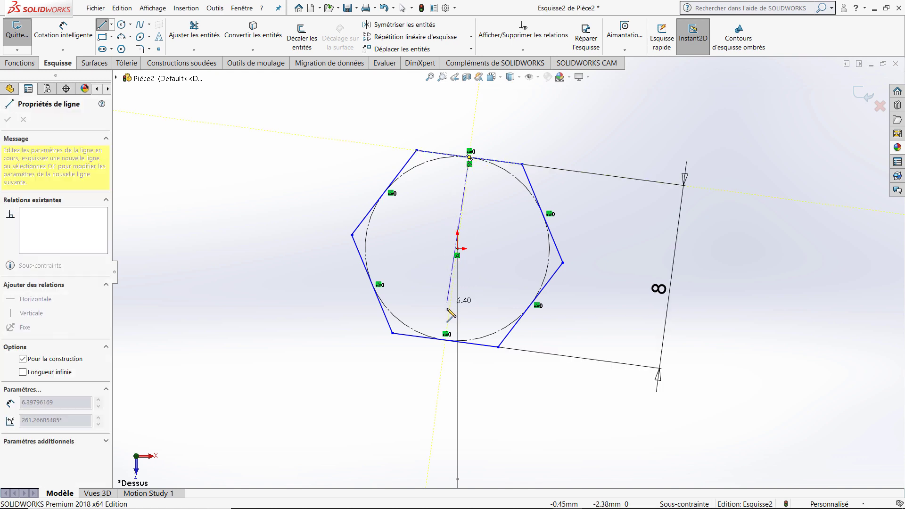
click(446, 340)
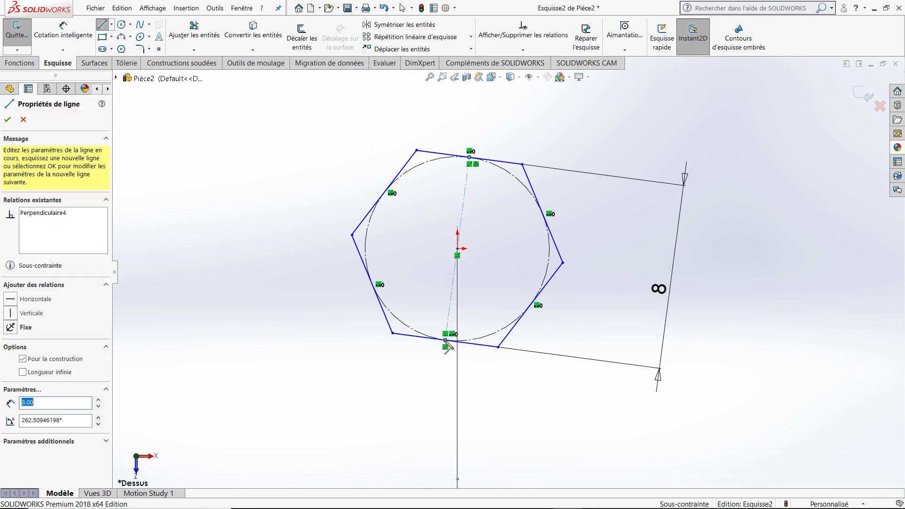
key(Escape)
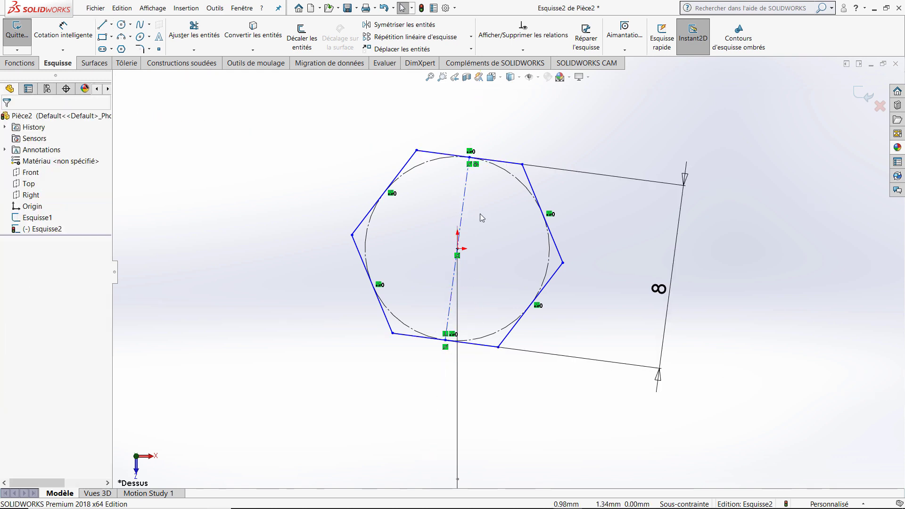
- Make the construction line parallel to the vertical path line and close the hexagon sketch
click(464, 206)
ctrl+click(457, 386)
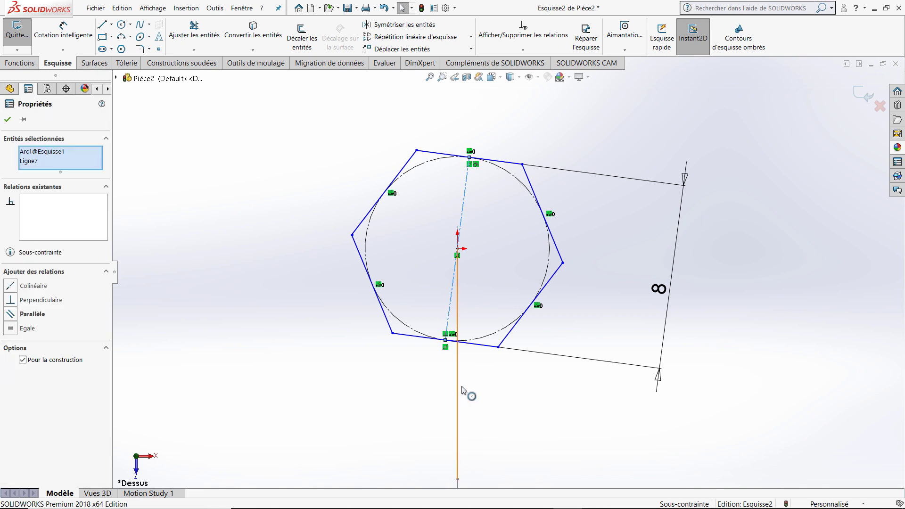
click(15, 319)
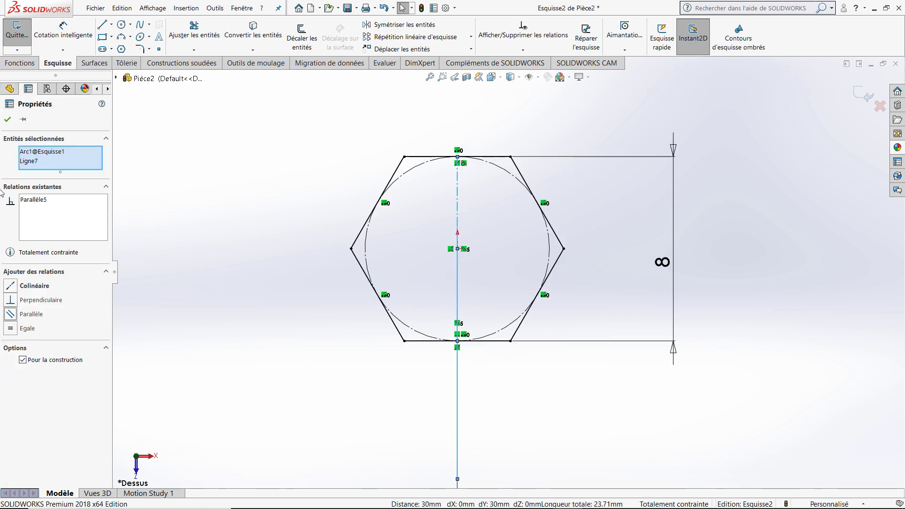
click(8, 121)
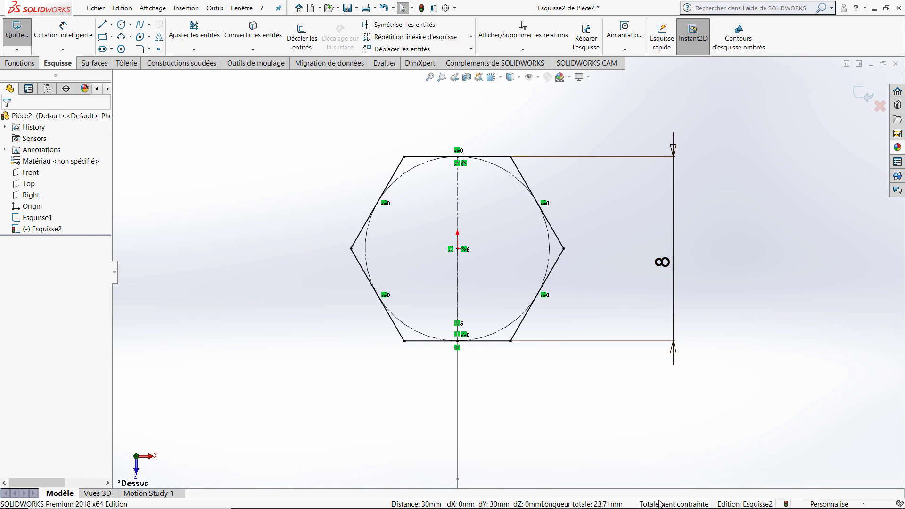
middle_drag(319, 143, 547, 250)
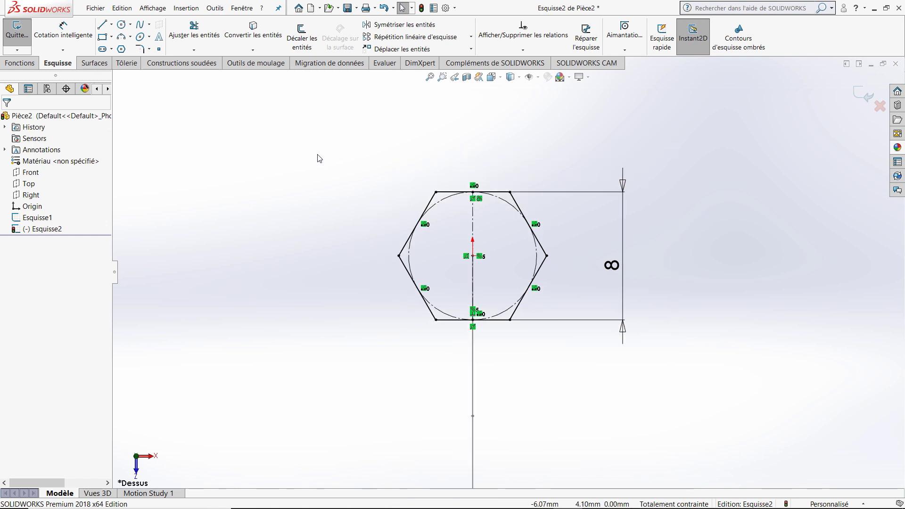
scroll(570, 268, up, 2)
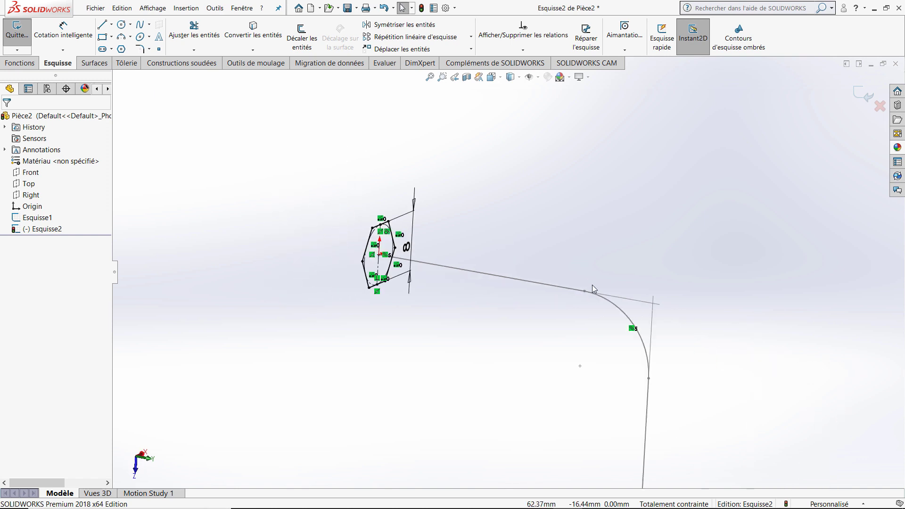
scroll(587, 279, up, 1)
scroll(587, 279, up, 1)
click(860, 94)
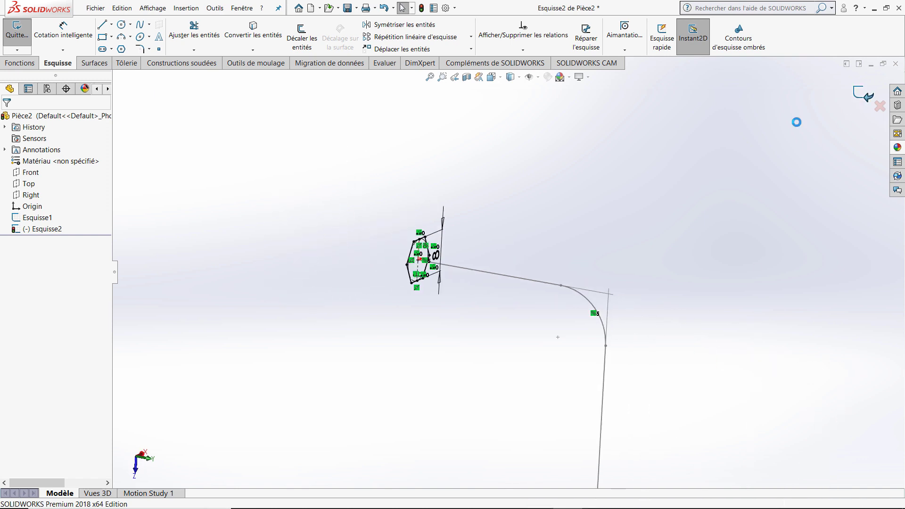
mouse_move(524, 260)
middle_down()
mouse_move(420, 246)
mouse_move(337, 329)
mouse_move(367, 310)
middle_up()
mouse_move(438, 287)
middle_down()
mouse_move(507, 307)
mouse_move(529, 294)
mouse_move(540, 244)
mouse_move(500, 282)
mouse_move(509, 257)
middle_up()
- Sweep the Esquisse2 hexagon profile along the Esquisse1 path to create Balayage1
click(108, 27)
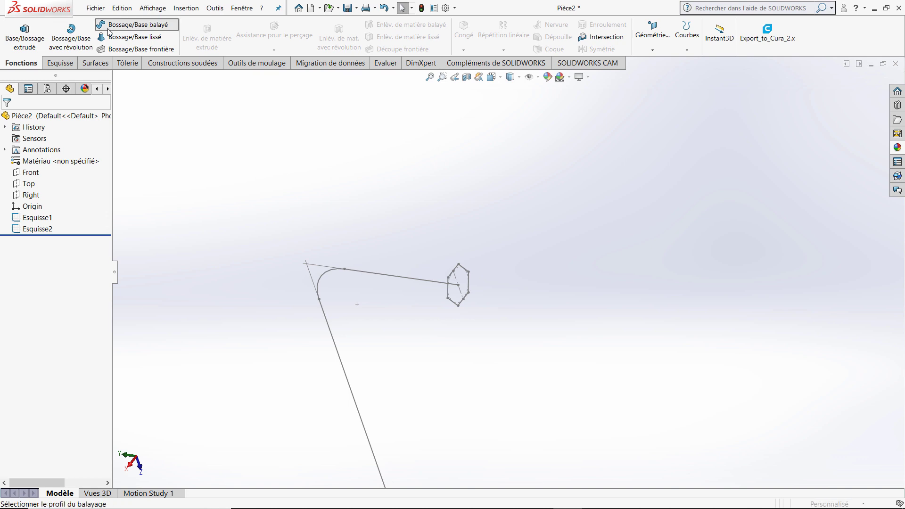
click(456, 271)
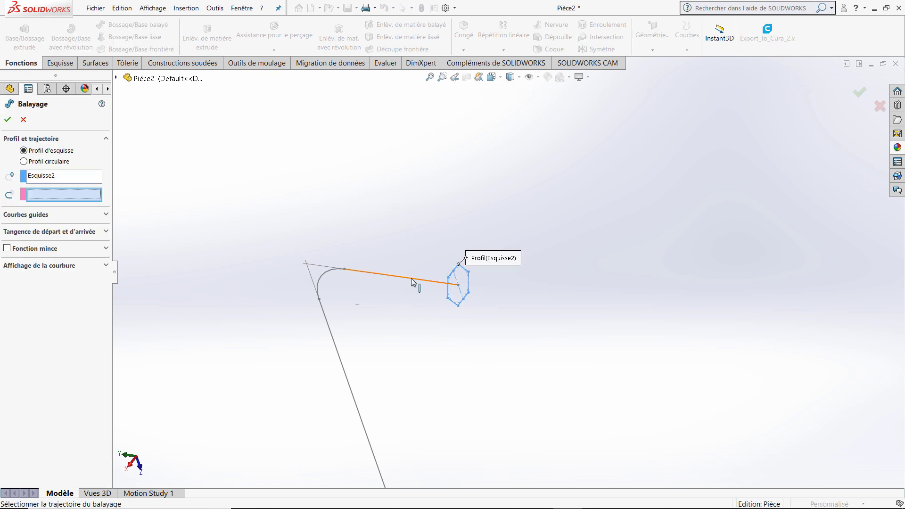
click(401, 281)
scroll(414, 239, up, 2)
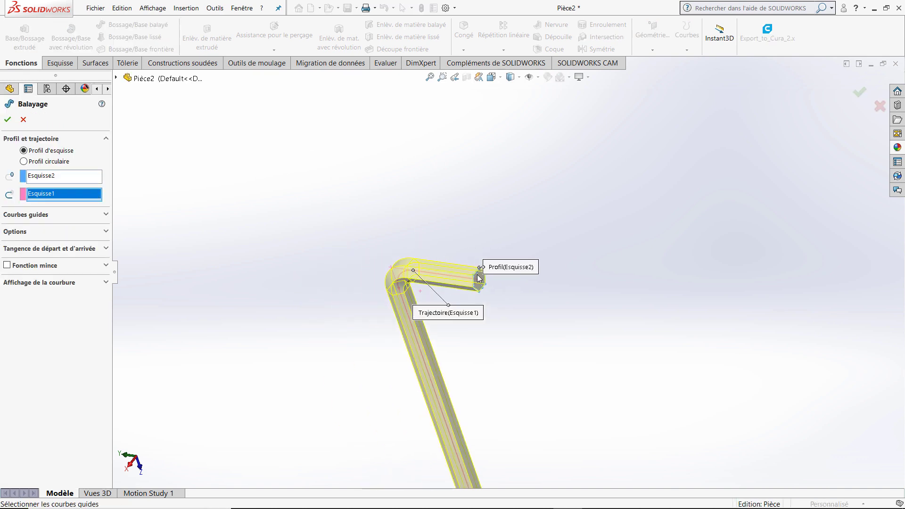
scroll(483, 210, up, 2)
mouse_move(484, 215)
middle_down()
mouse_move(582, 157)
mouse_move(511, 250)
mouse_move(481, 204)
mouse_move(543, 337)
middle_up()
scroll(540, 336, down, 1)
scroll(487, 229, down, 1)
scroll(487, 229, down, 1)
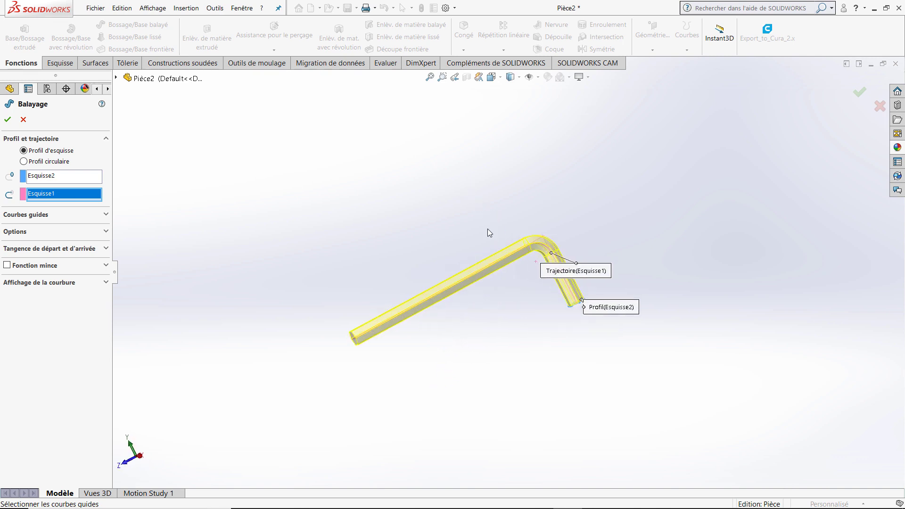
scroll(487, 229, down, 1)
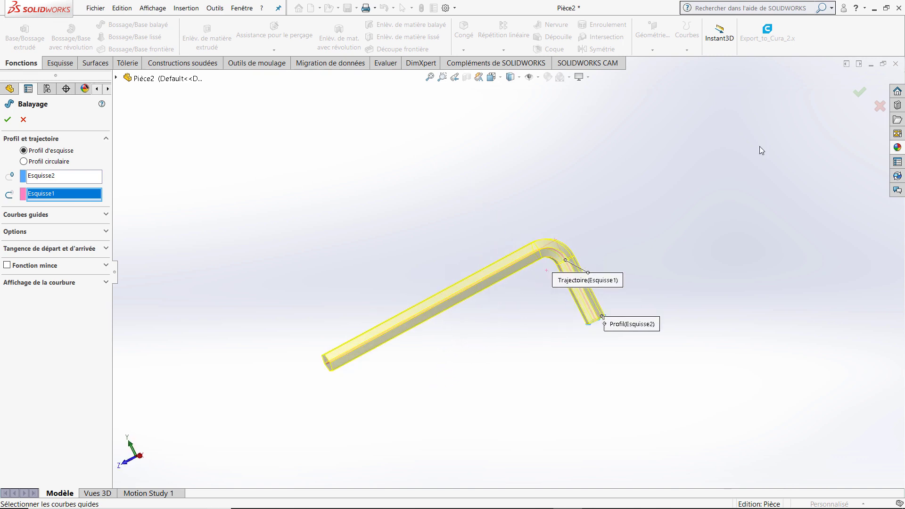
click(859, 92)
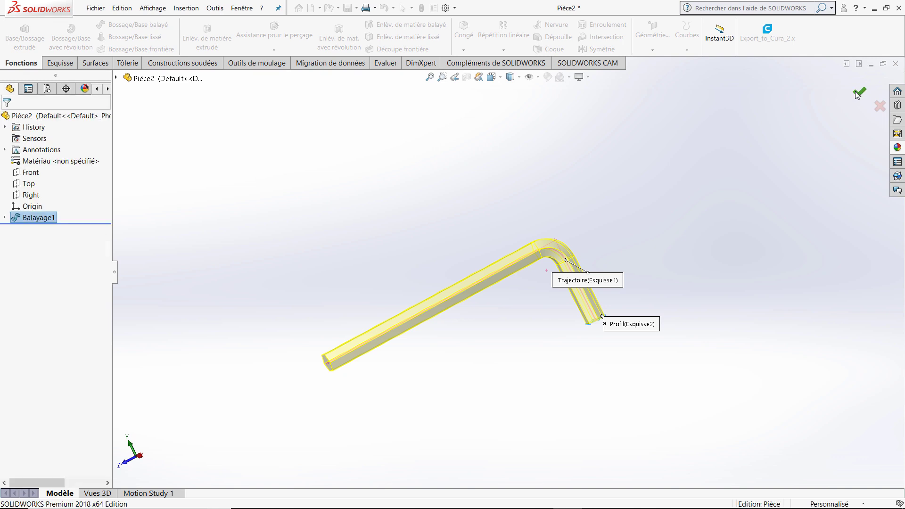
- Toggle perspective view and turn off the shadow under the model
middle_drag(598, 245, 620, 276)
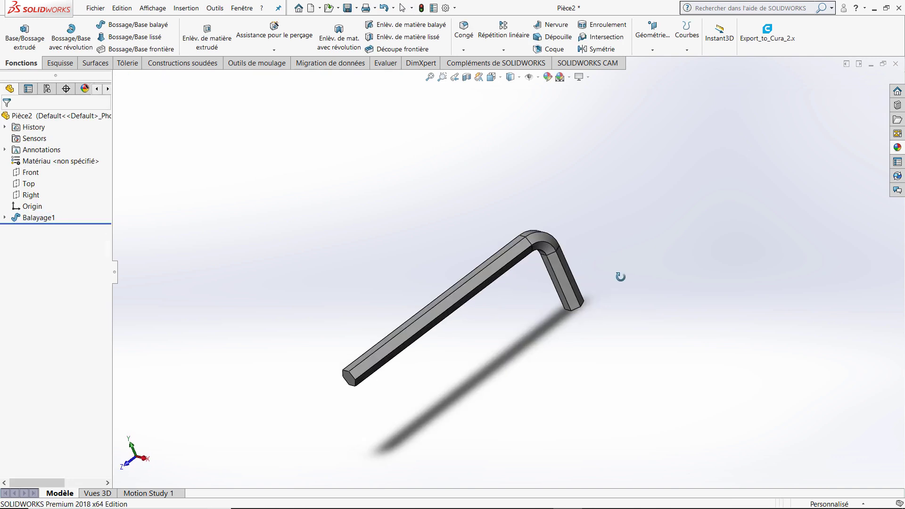
click(588, 77)
click(607, 113)
click(588, 77)
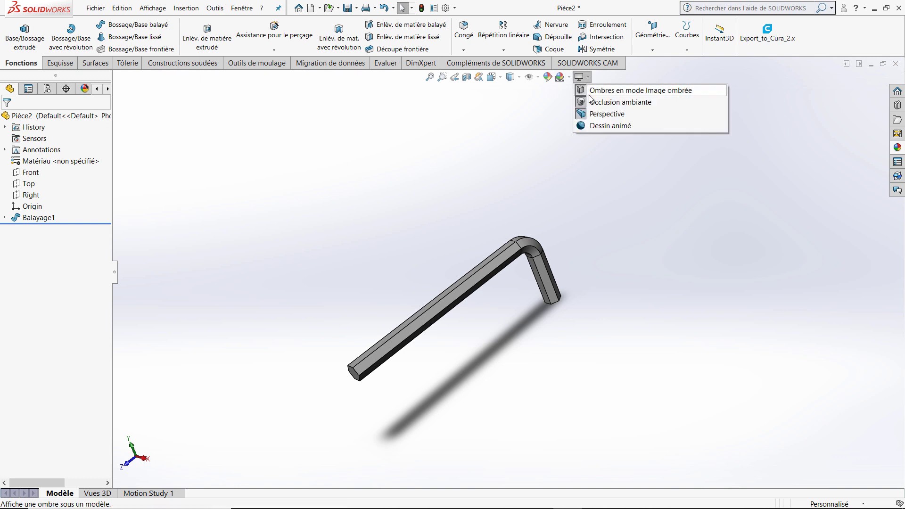
click(592, 91)
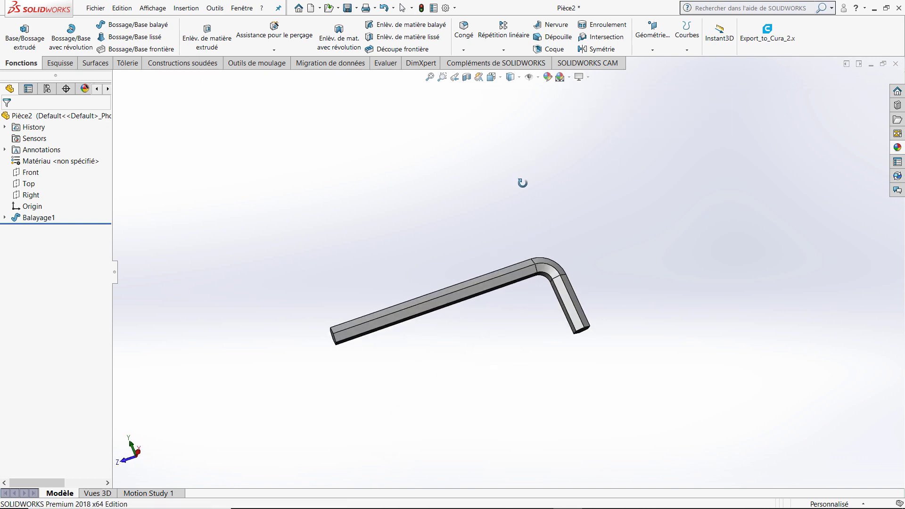
mouse_move(539, 170)
middle_down()
mouse_move(528, 301)
mouse_move(546, 245)
mouse_move(517, 196)
middle_up()
scroll(528, 301, down, 2)
scroll(538, 295, down, 3)
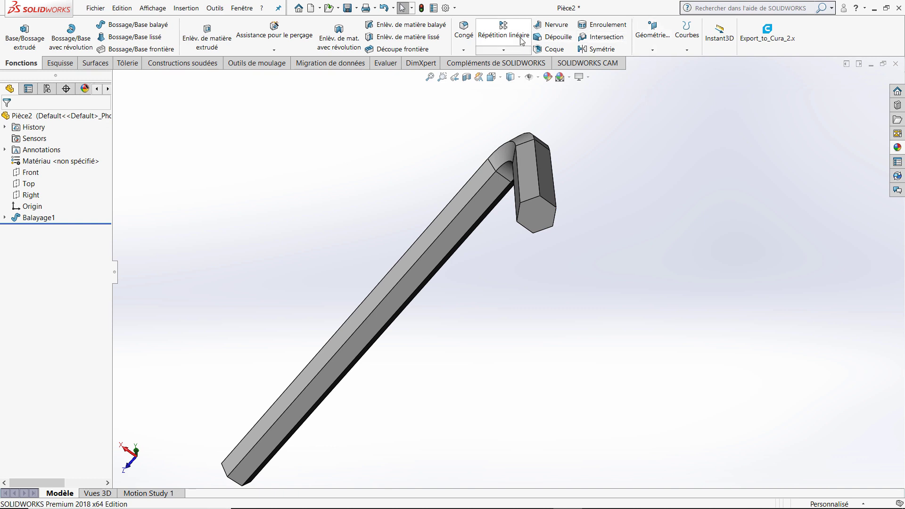
- Chamfer the hexagonal end face at 0.40 mm × 45° as Chanfrein1
click(464, 50)
click(473, 73)
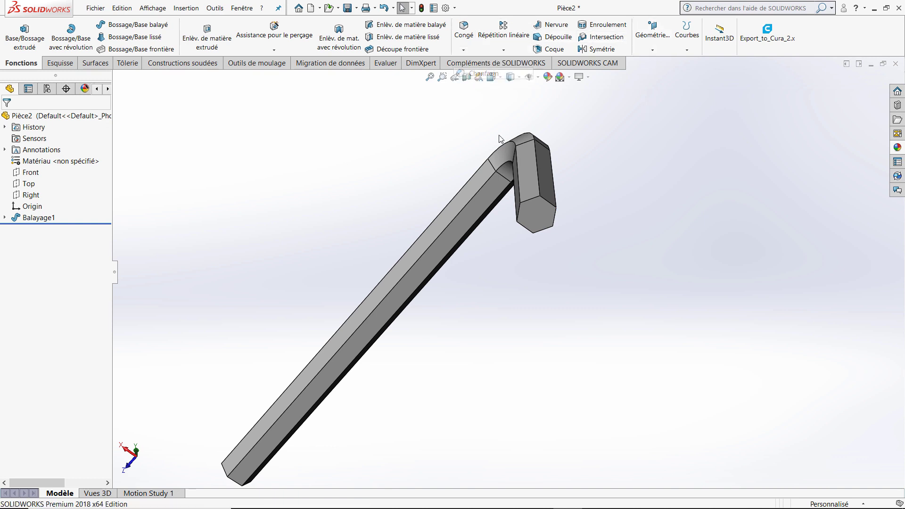
click(539, 213)
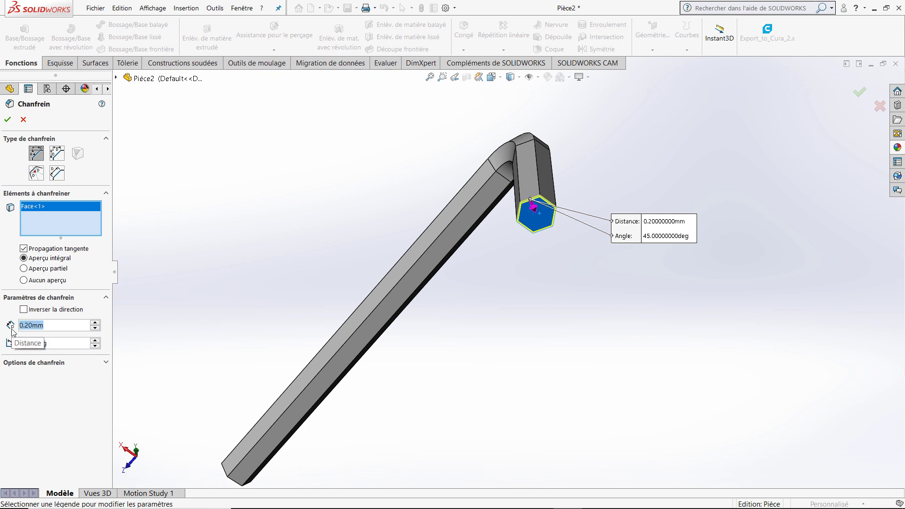
scroll(12, 331, up, 2)
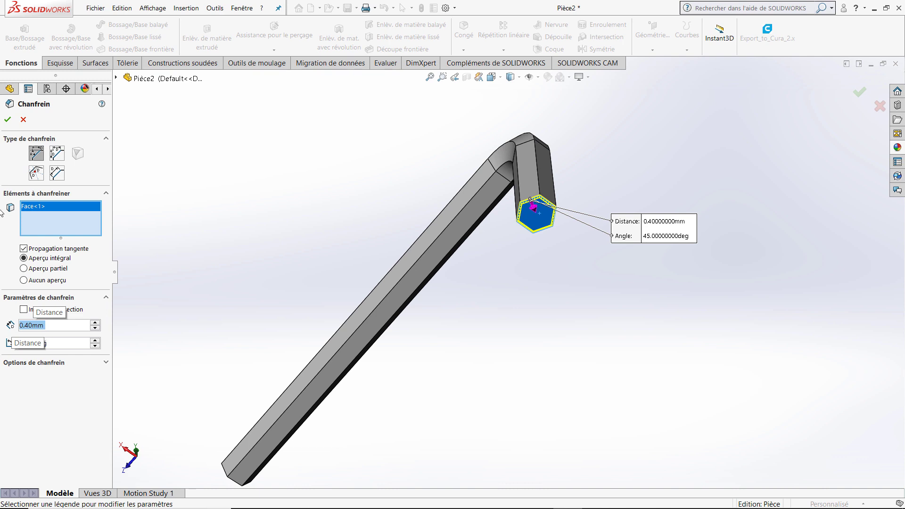
click(8, 120)
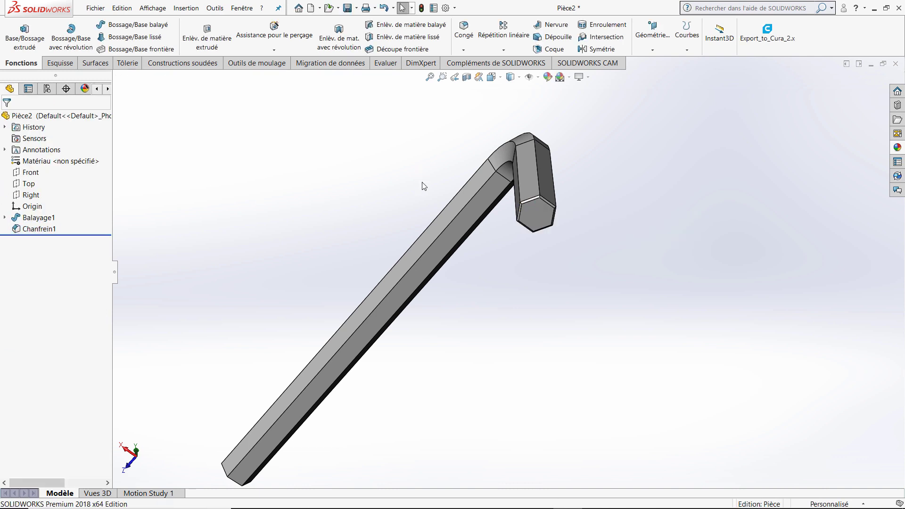
mouse_move(652, 184)
middle_down()
mouse_move(696, 254)
mouse_move(615, 200)
middle_up()
scroll(614, 201, up, 2)
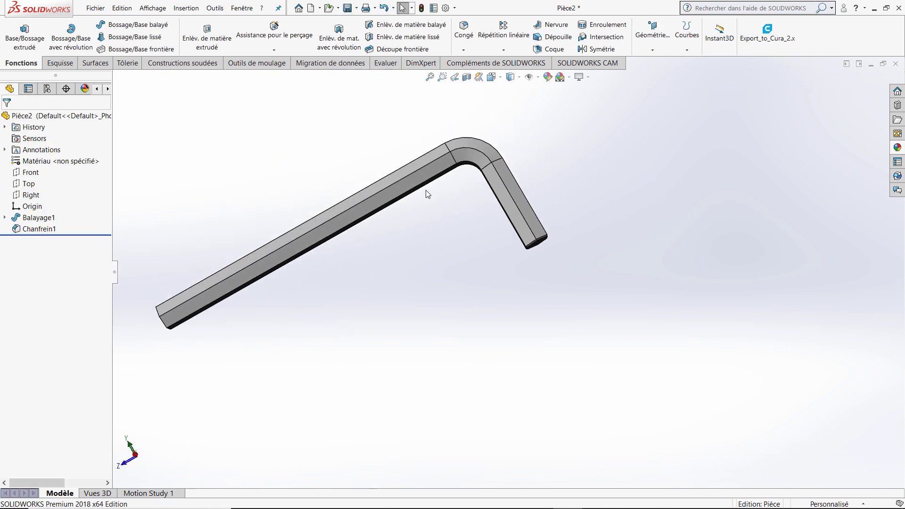
scroll(316, 252, down, 3)
scroll(313, 258, up, 3)
mouse_move(313, 258)
middle_down()
mouse_move(358, 307)
mouse_move(348, 237)
middle_up()
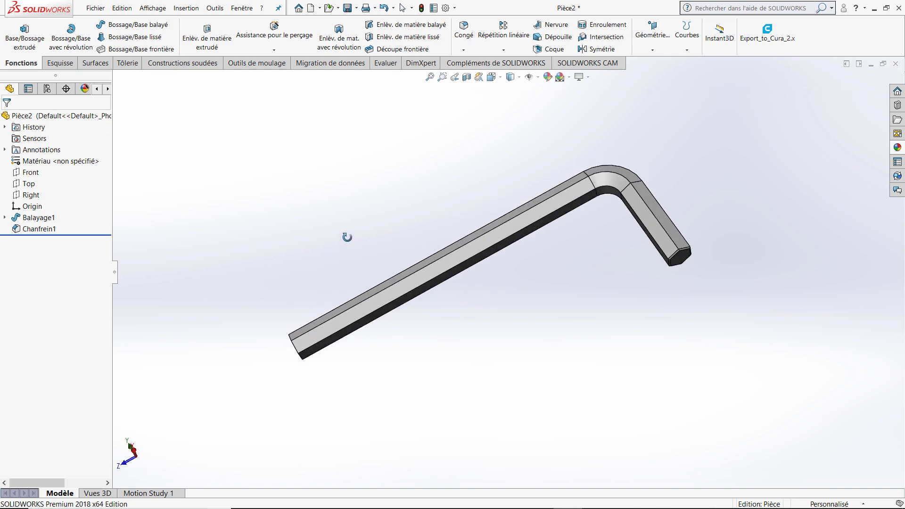
click(28, 183)
mouse_move(391, 176)
middle_down()
mouse_move(549, 196)
mouse_move(309, 231)
middle_up()
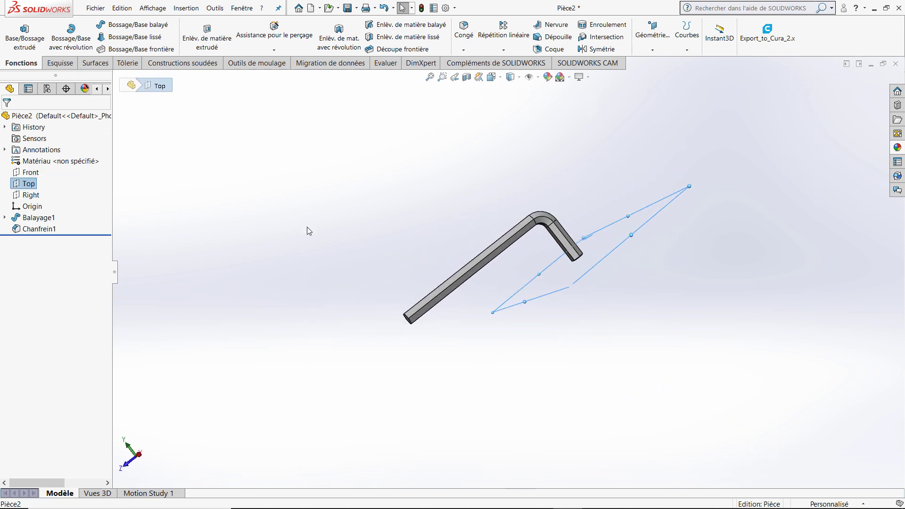
click(31, 195)
mouse_move(131, 196)
middle_down()
mouse_move(383, 138)
mouse_move(283, 133)
mouse_move(297, 137)
middle_up()
right_click(27, 196)
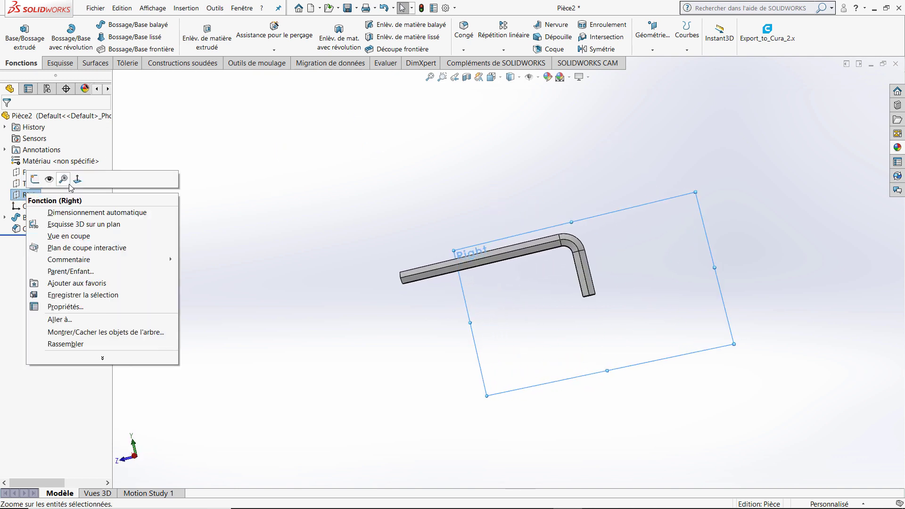
click(77, 182)
scroll(320, 154, down, 1)
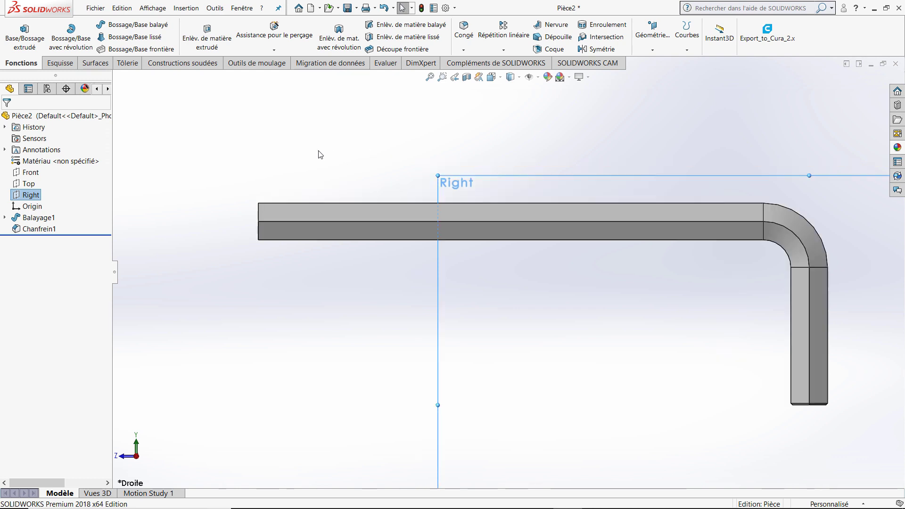
right_click(18, 198)
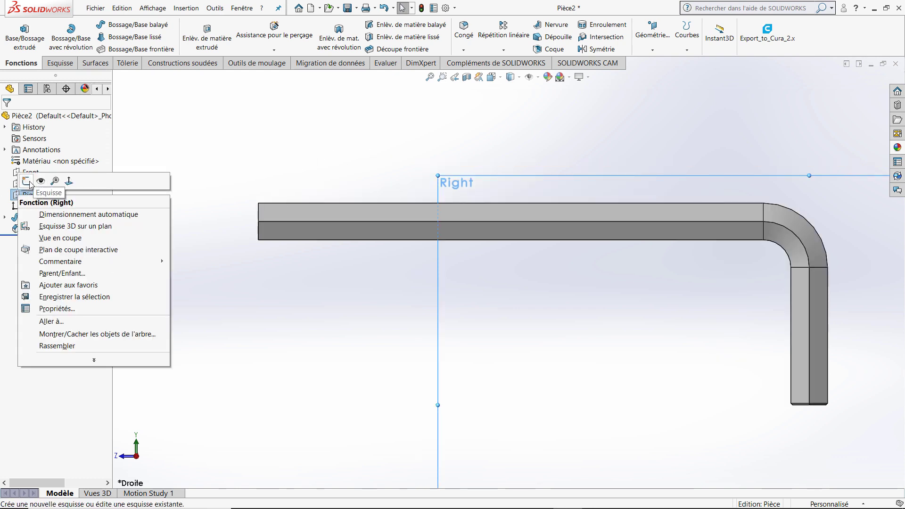
click(27, 181)
click(258, 184)
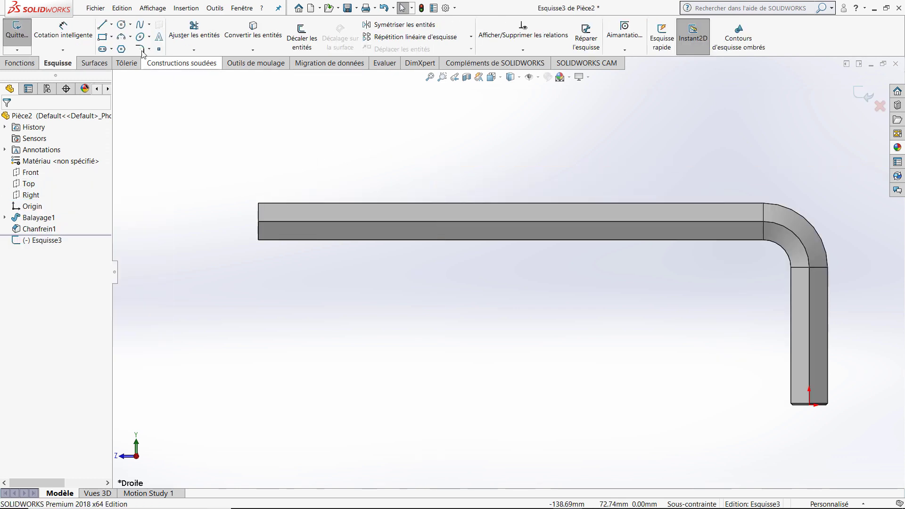
click(123, 28)
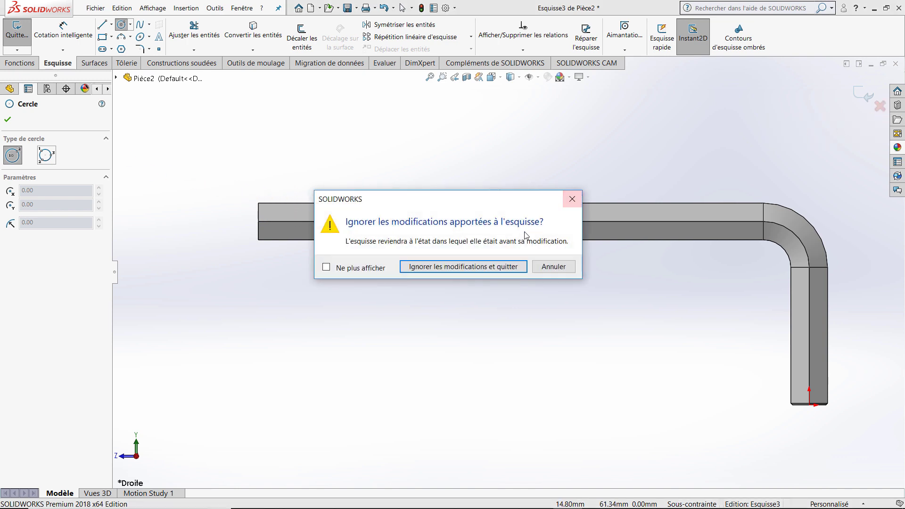
click(461, 265)
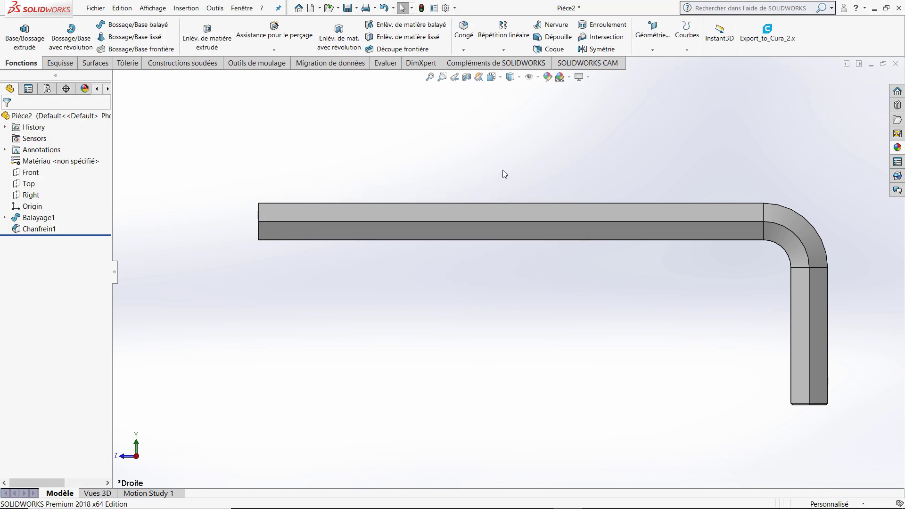
mouse_move(502, 169)
middle_down()
mouse_move(583, 168)
mouse_move(524, 182)
middle_up()
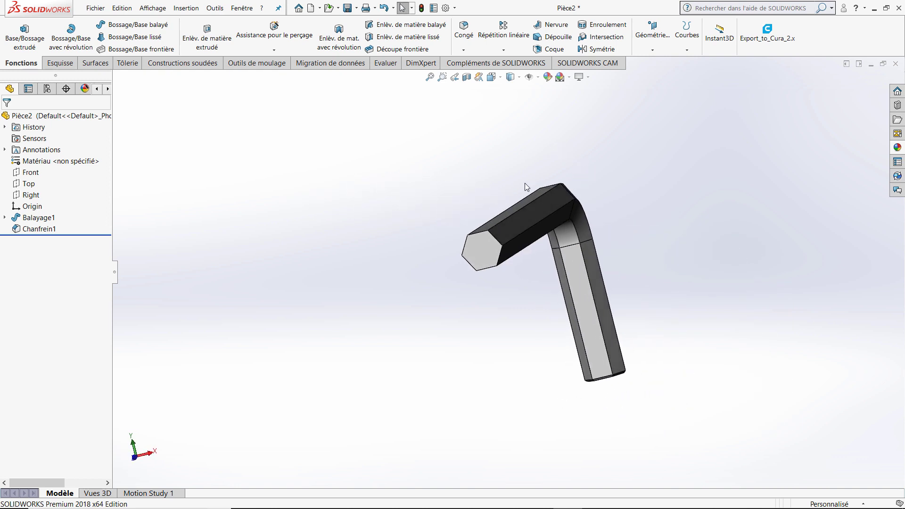
- Start a new sketch on the hexagonal end face, viewed face-on
right_click(479, 247)
click(544, 233)
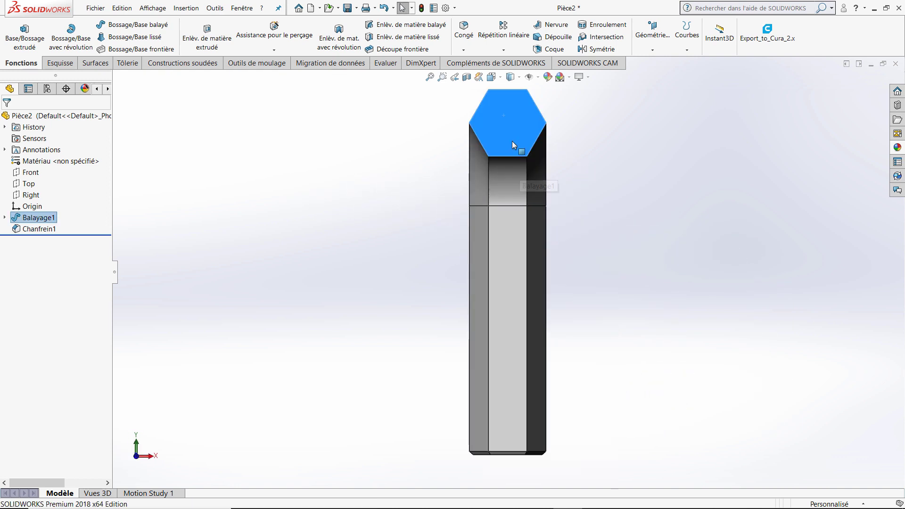
right_click(513, 135)
click(534, 120)
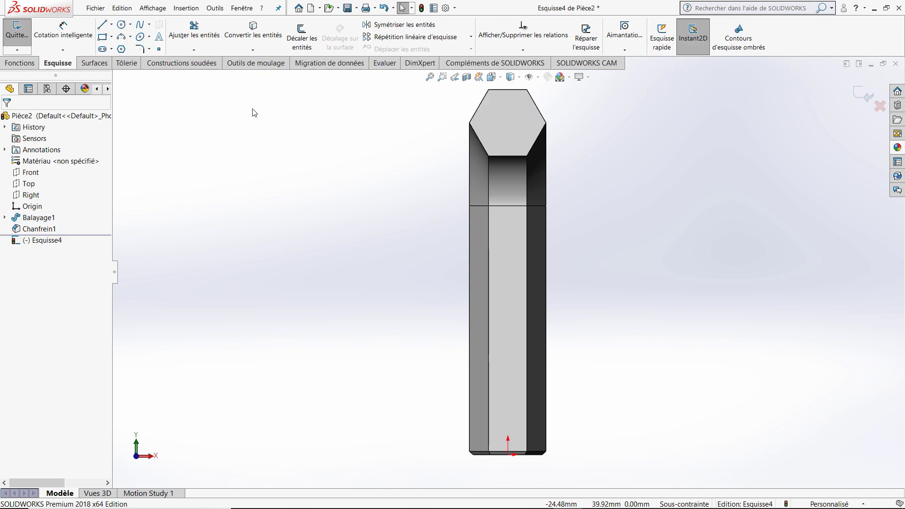
- Draw a construction line joining two opposite corners of the hexagon
click(111, 24)
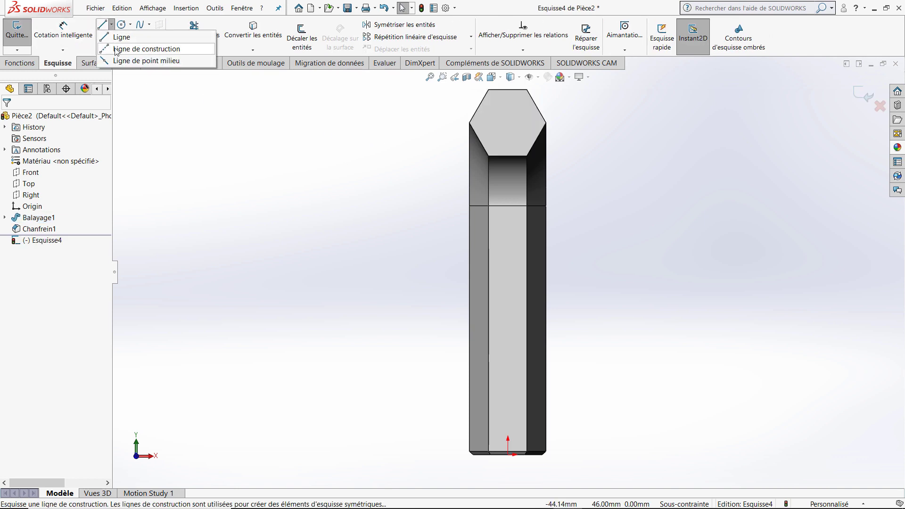
click(116, 49)
click(527, 89)
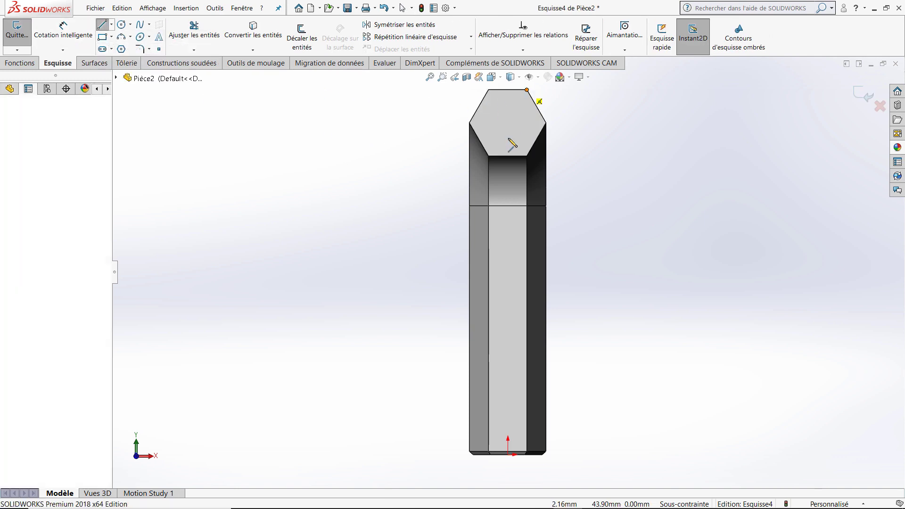
click(488, 156)
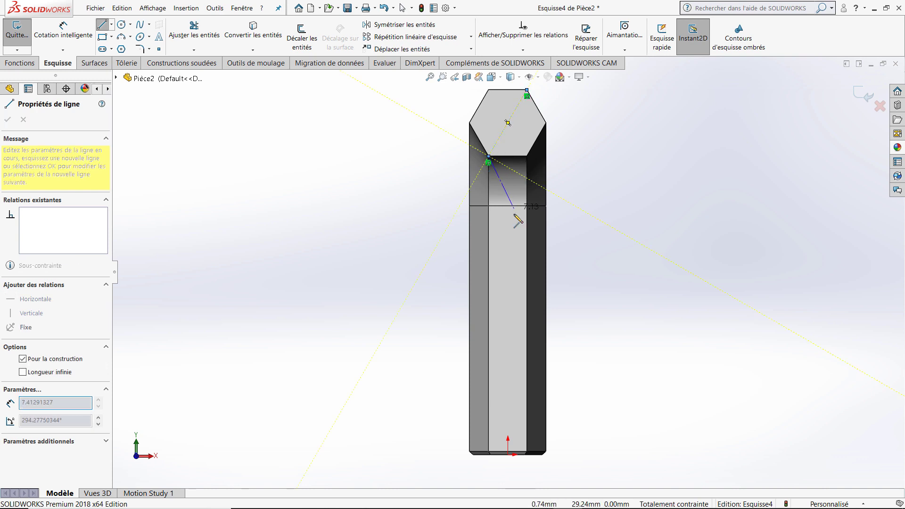
key(Escape)
scroll(527, 180, down, 2)
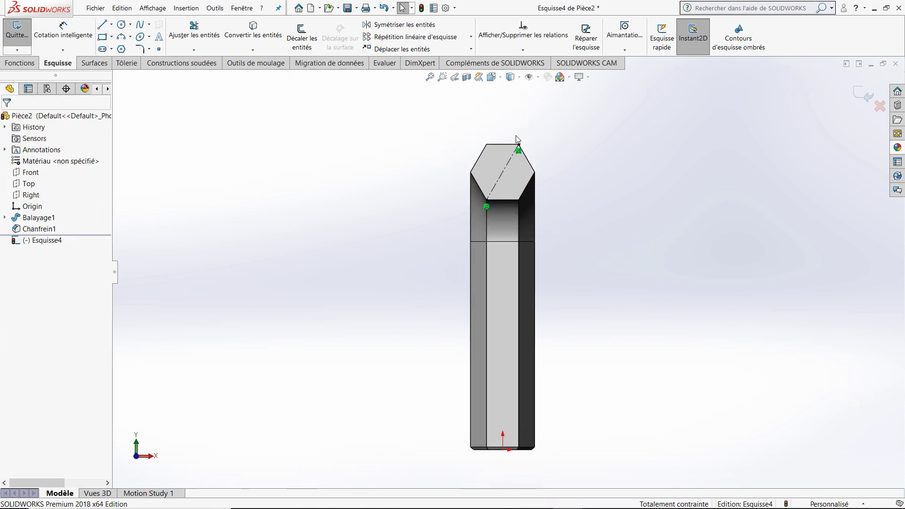
middle_drag(654, 156, 626, 172)
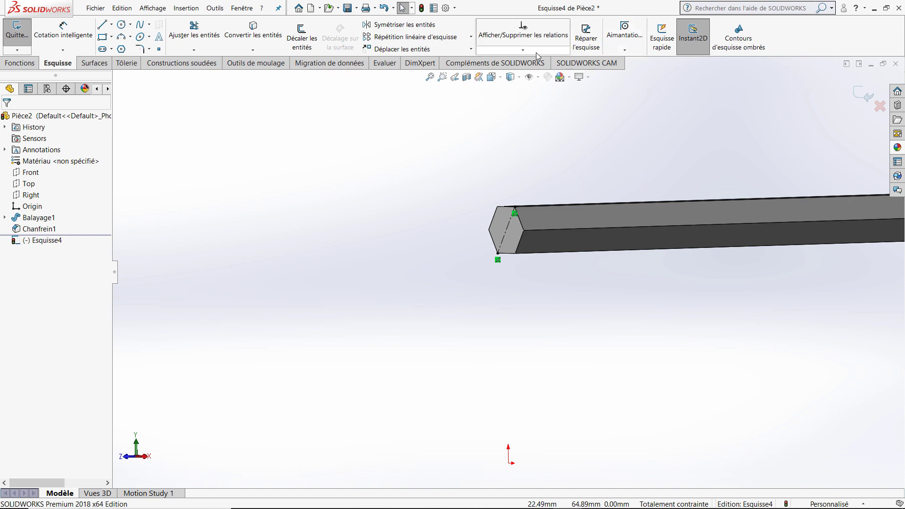
click(32, 68)
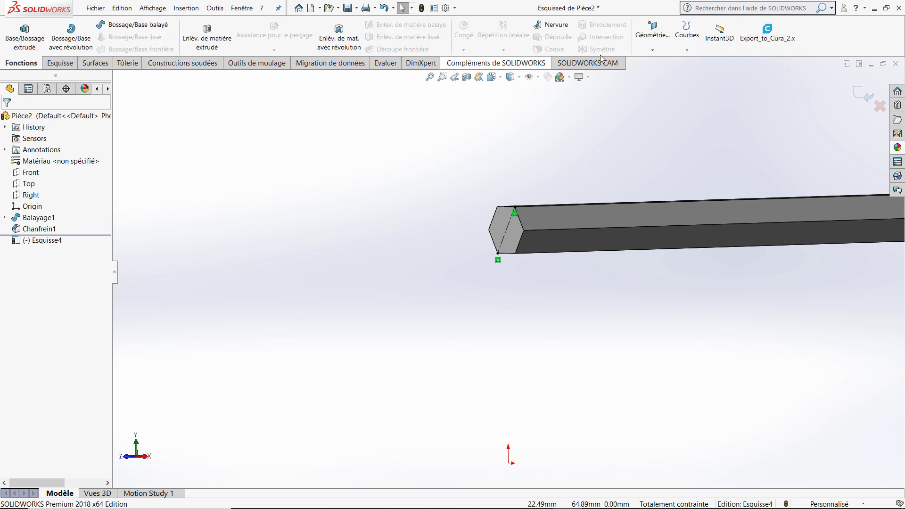
- Create reference plane Plan1 through the diagonal line, perpendicular to the end face, enlarged along the bar
click(658, 33)
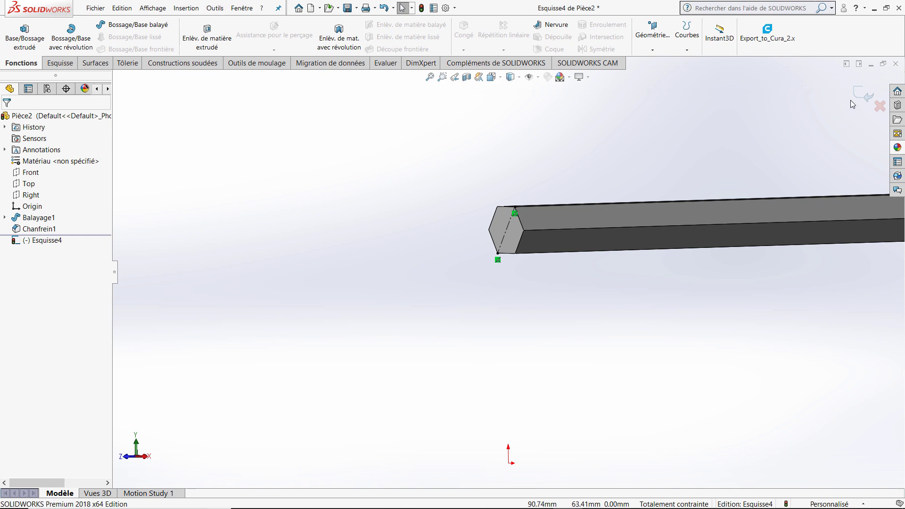
click(862, 94)
click(652, 47)
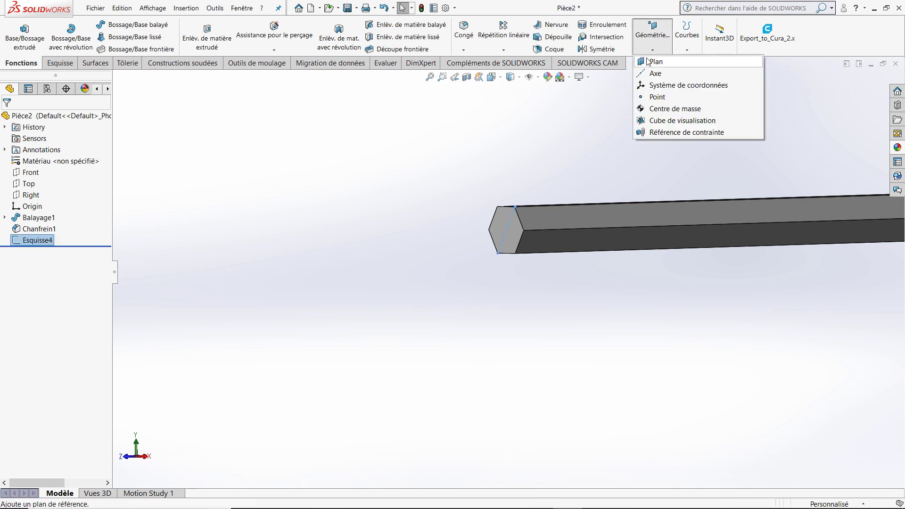
click(509, 222)
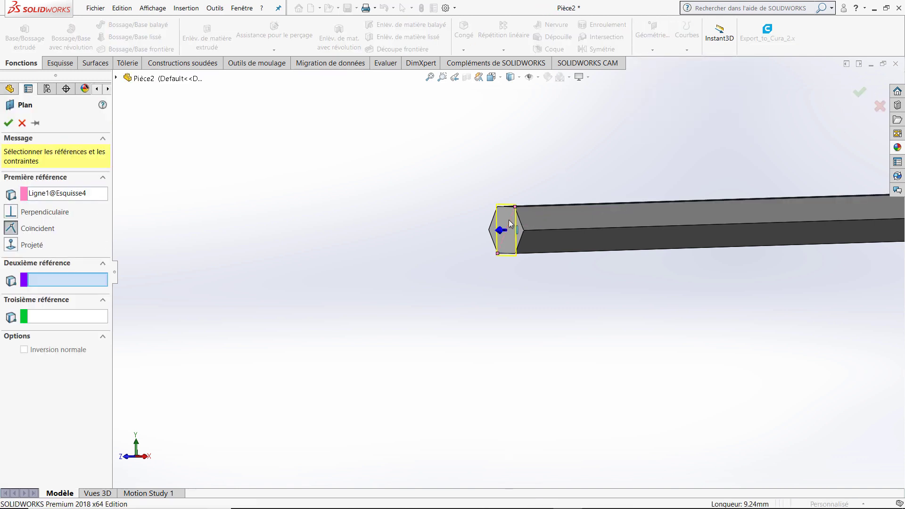
click(519, 234)
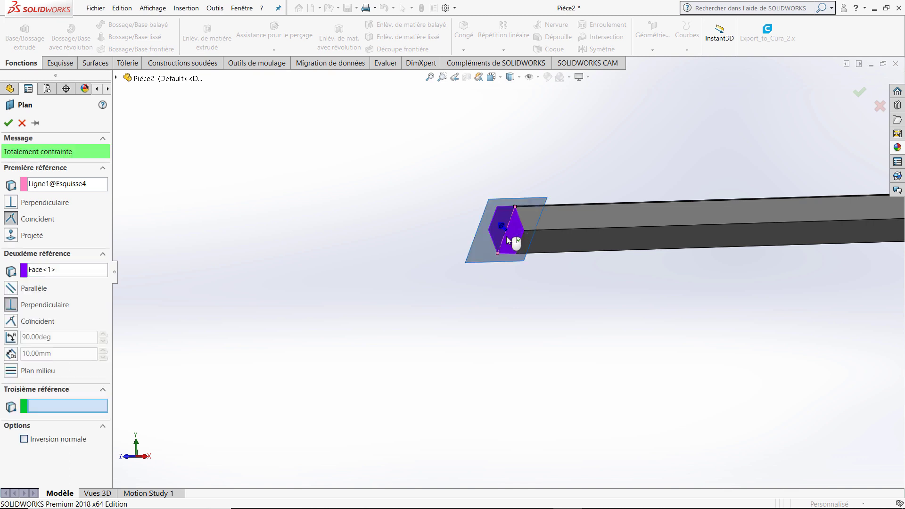
click(7, 123)
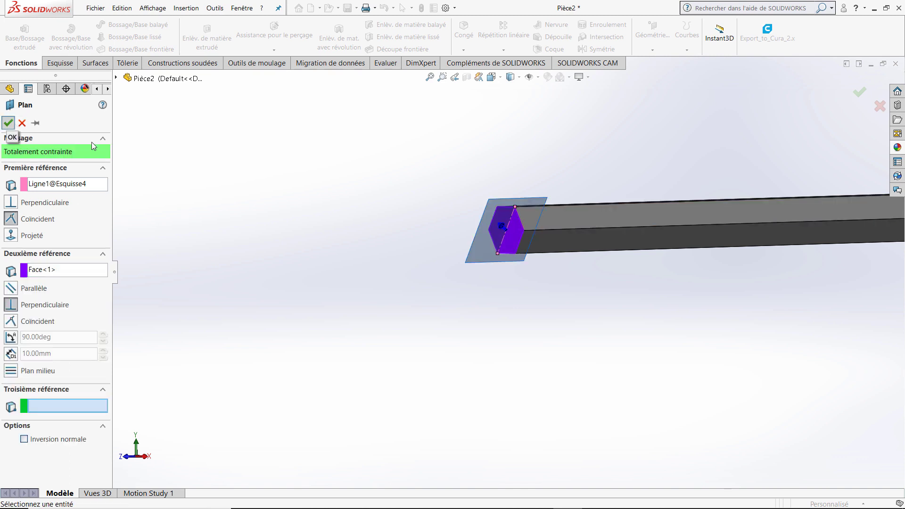
drag(546, 198, 868, 154)
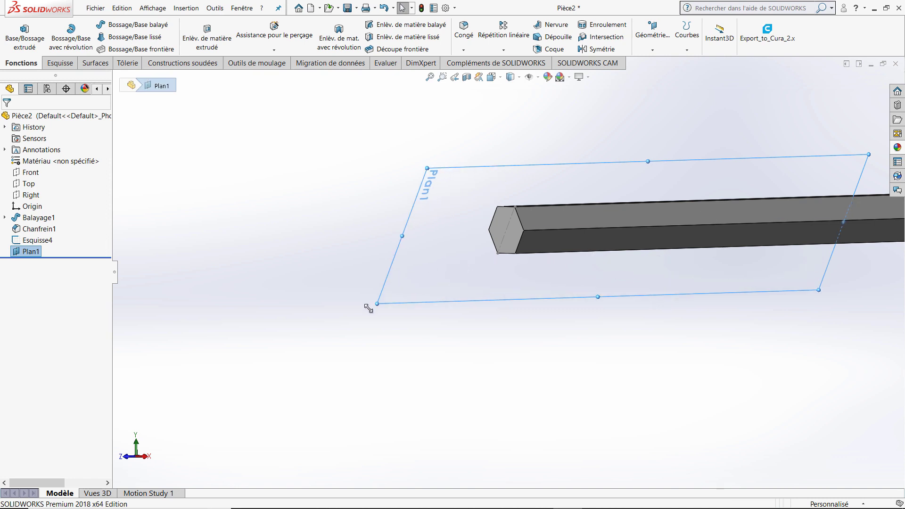
middle_drag(370, 303, 522, 200)
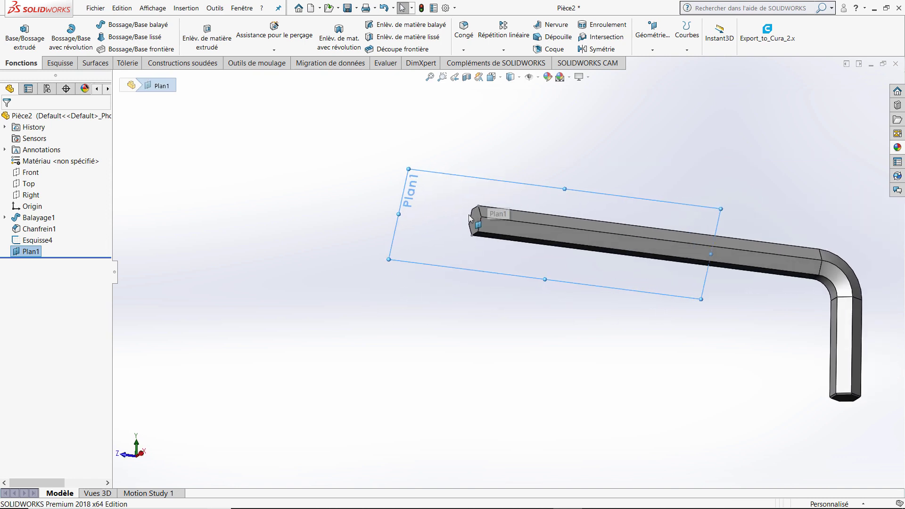
- View Plan1 straight on, zoom in on the bar end, and bring up the sketch tools
click(475, 219)
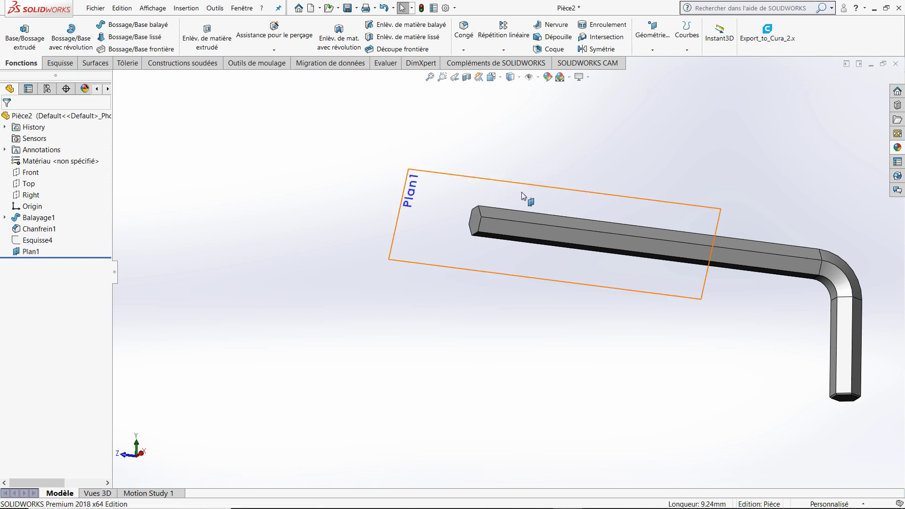
right_click(522, 194)
click(574, 178)
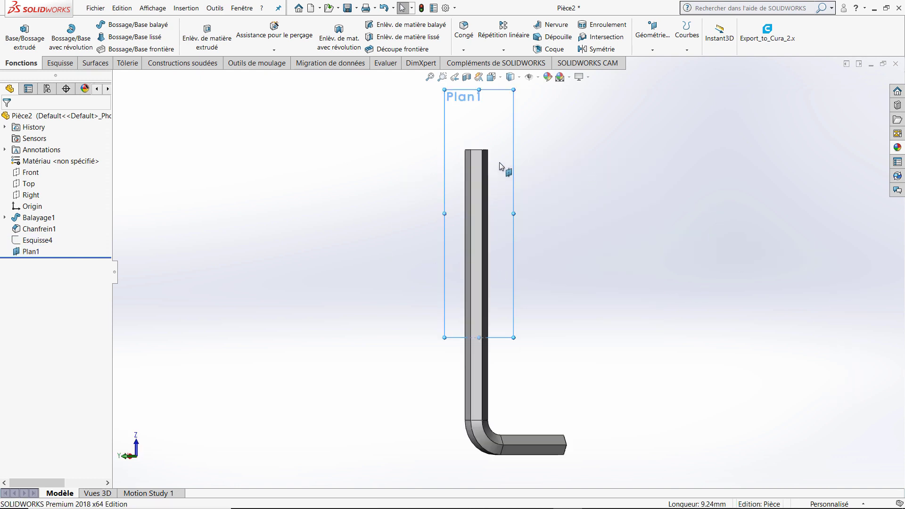
scroll(495, 160, down, 2)
scroll(488, 172, down, 2)
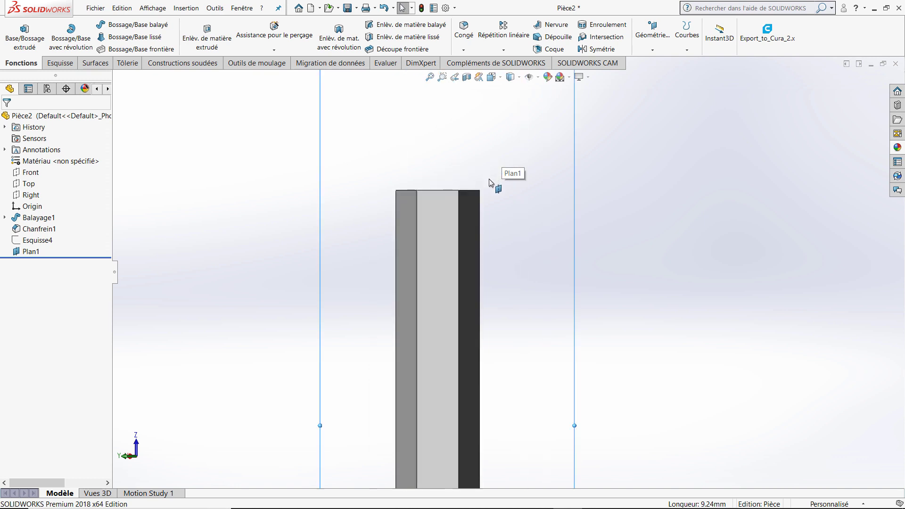
click(74, 65)
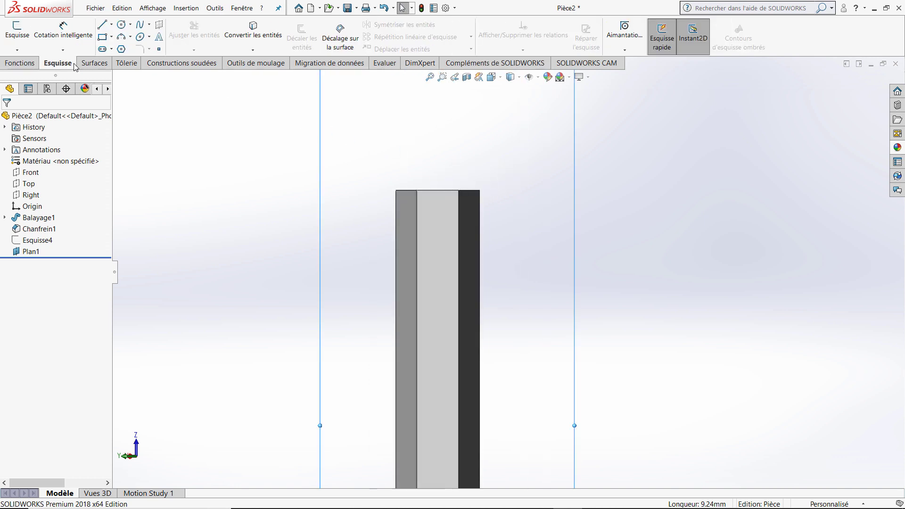
right_click(542, 176)
- Start a sketch on Plan1 with two circles, one near the bar's top and one lower down
click(568, 162)
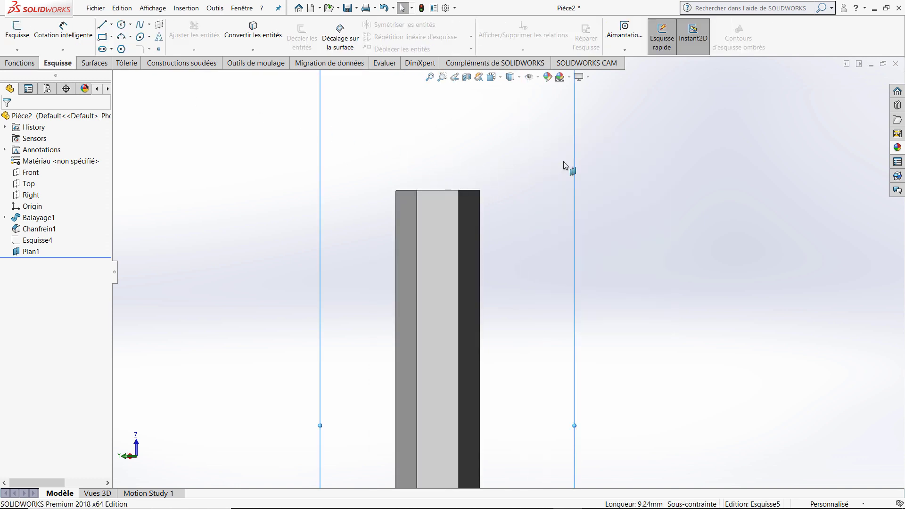
click(125, 27)
scroll(461, 238, down, 1)
scroll(447, 217, down, 1)
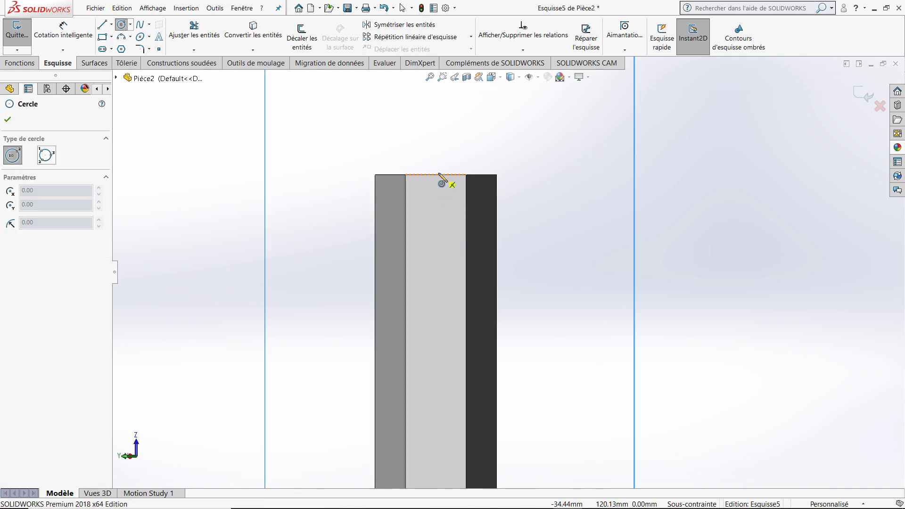
click(435, 245)
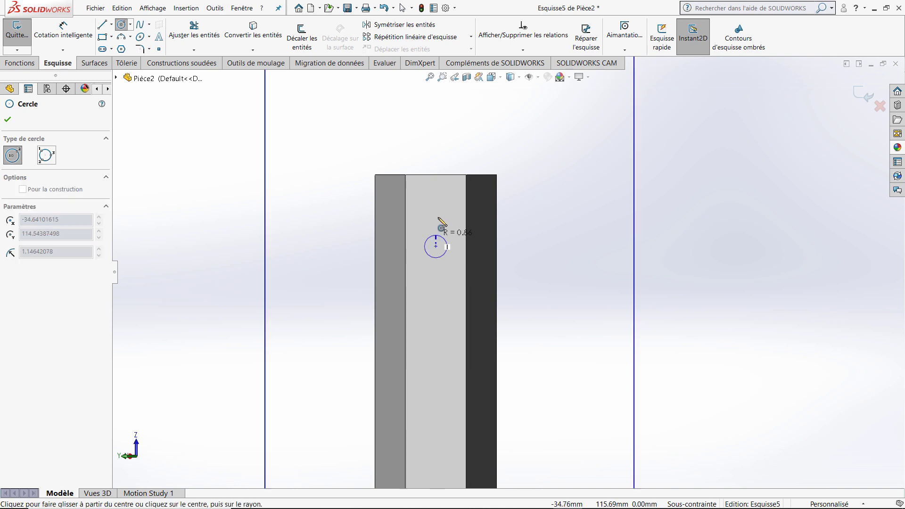
click(437, 175)
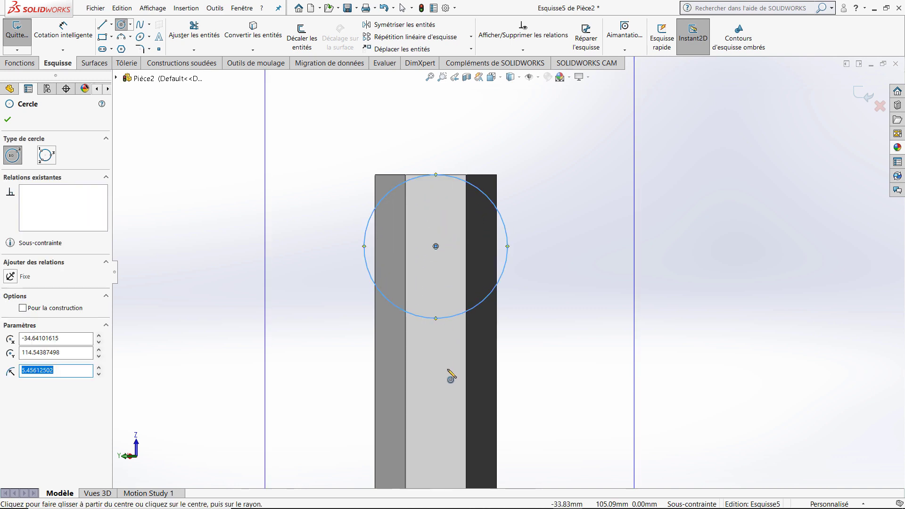
key(z)
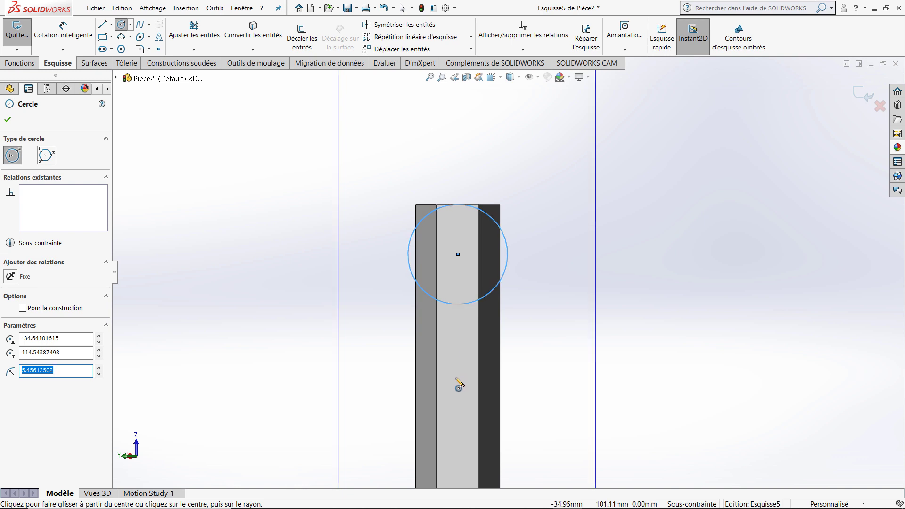
click(457, 378)
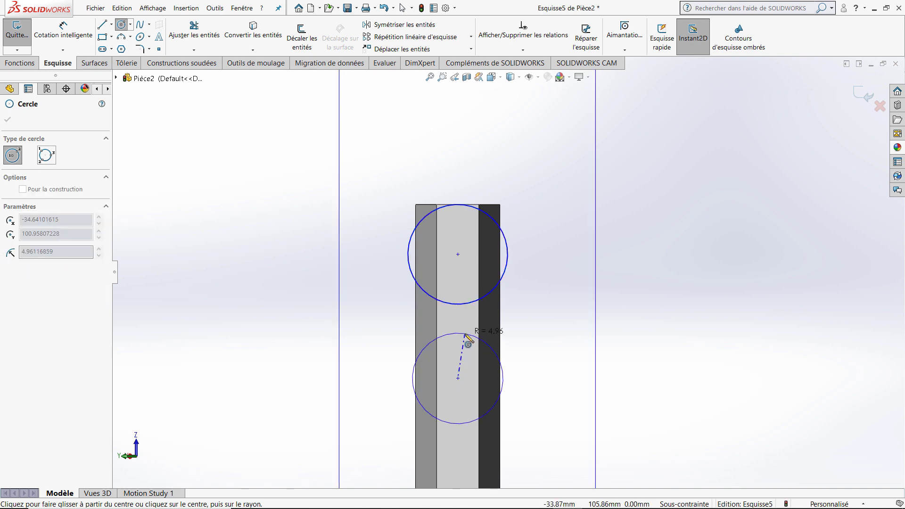
click(467, 334)
key(Escape)
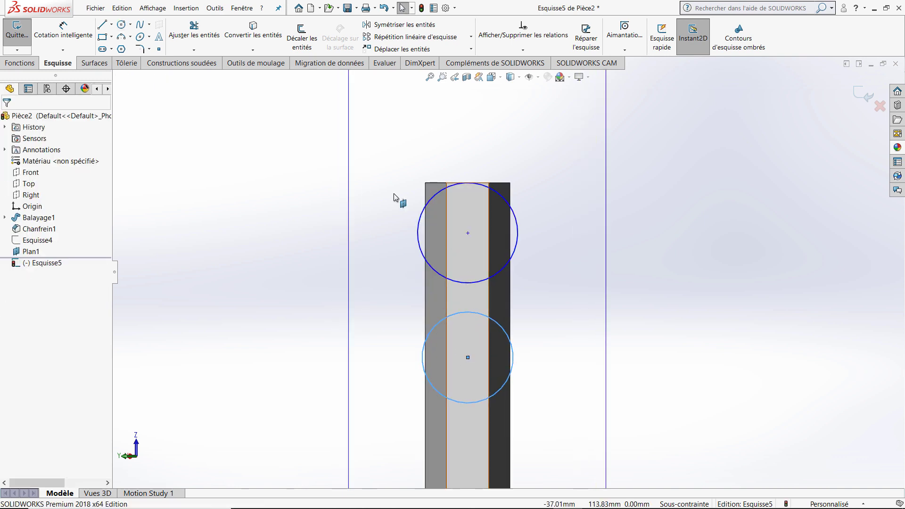
scroll(474, 169, down, 2)
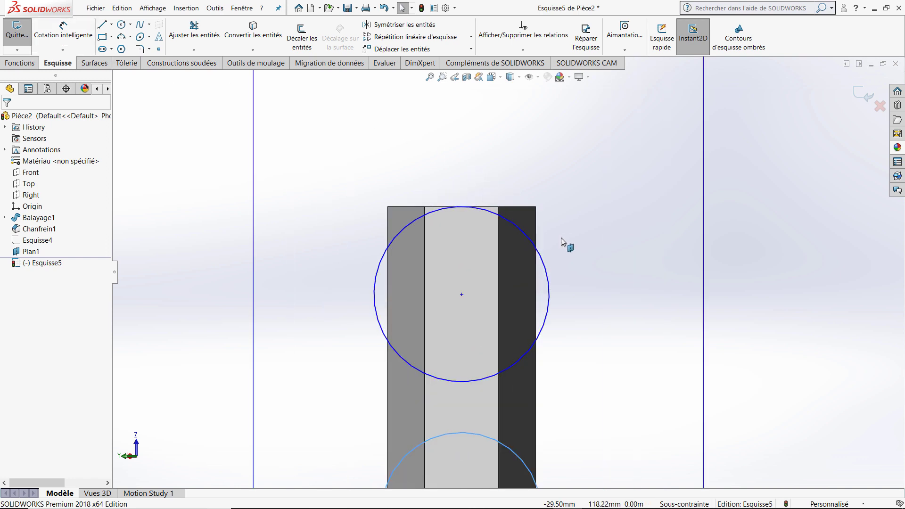
- Make the upper circle tangent to the bar's right edge
click(573, 236)
click(538, 251)
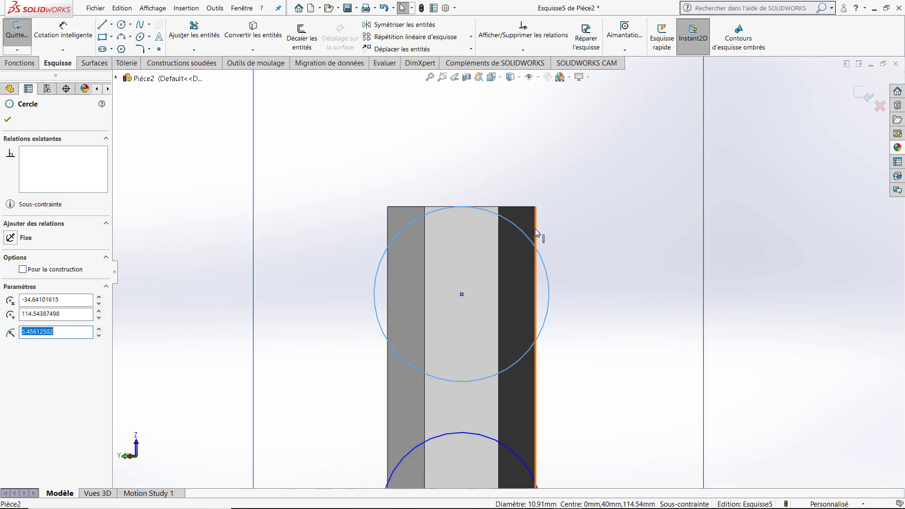
ctrl+click(536, 228)
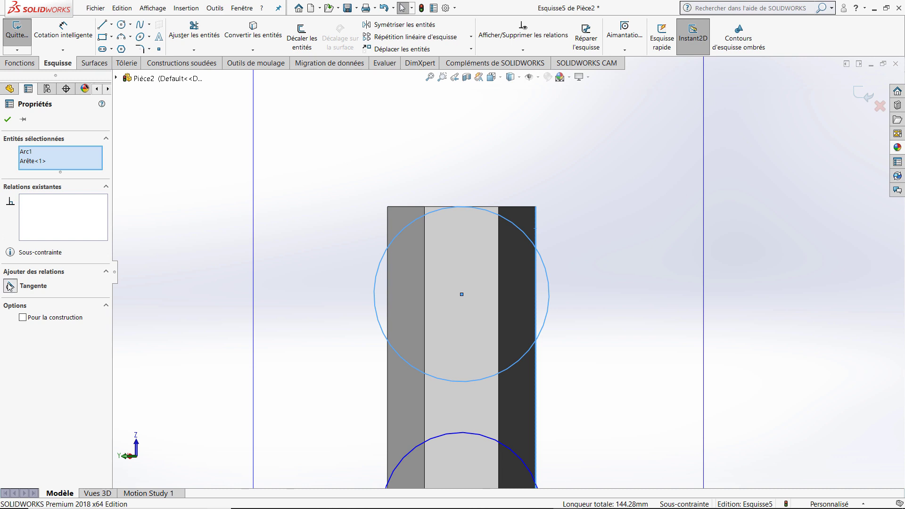
click(9, 286)
click(8, 120)
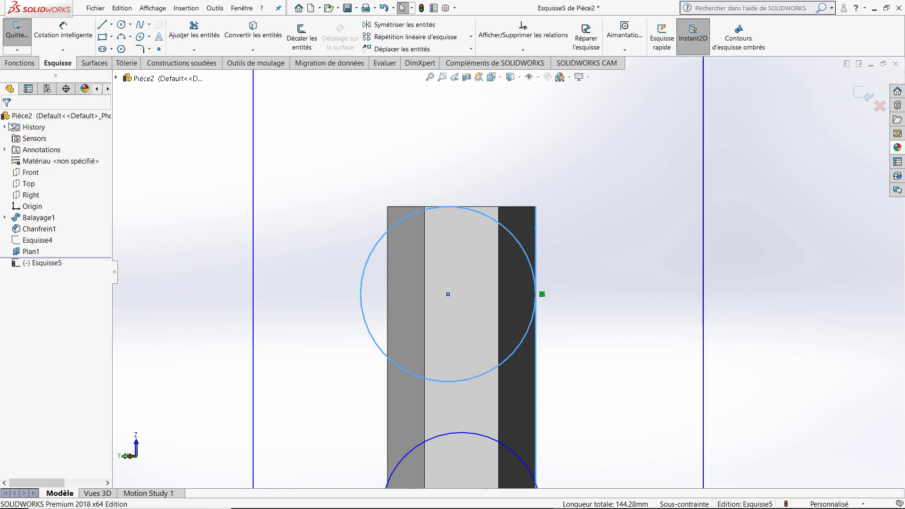
- Make the upper circle tangent to the bar's left edge
click(359, 296)
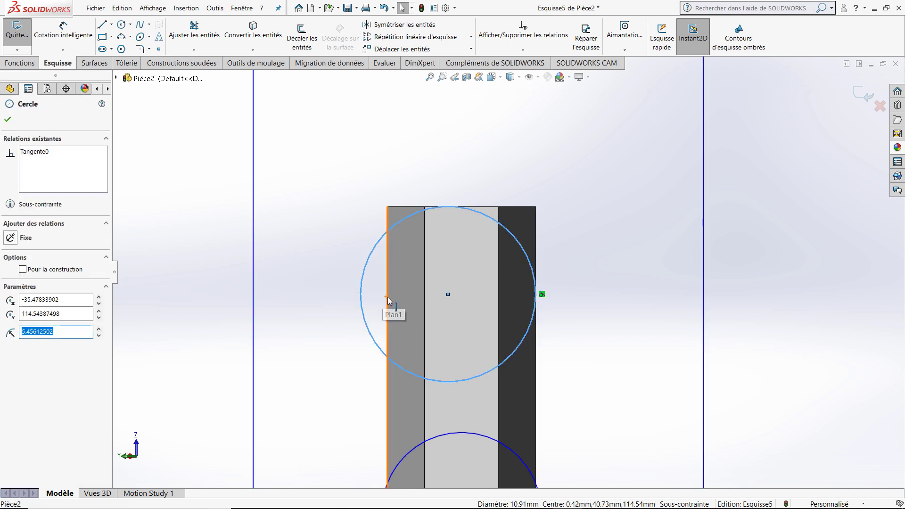
ctrl+click(391, 299)
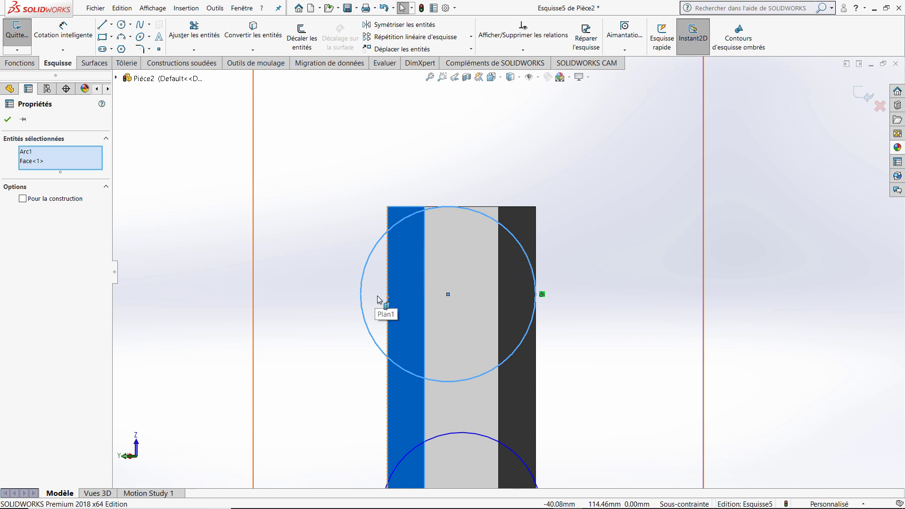
click(339, 181)
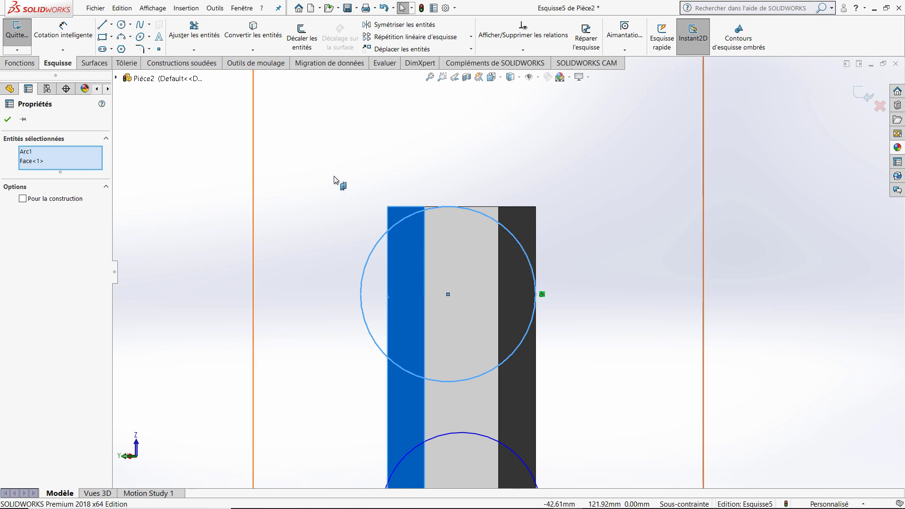
click(387, 287)
ctrl+click(361, 285)
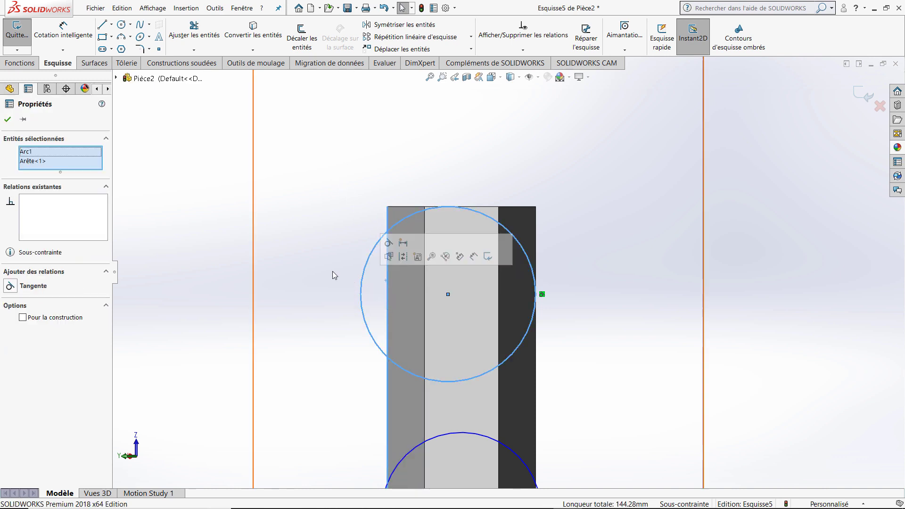
click(11, 286)
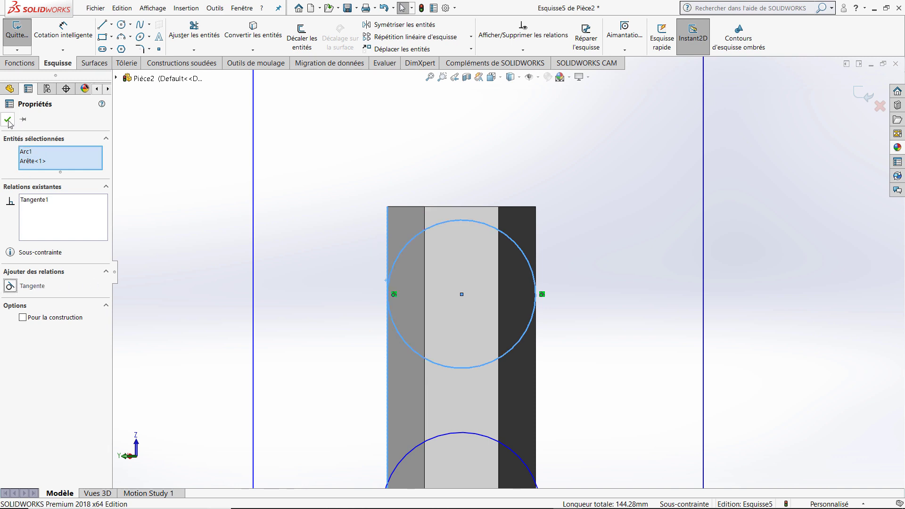
click(8, 120)
- Make the upper circle tangent to the bar's top edge
scroll(456, 207, down, 3)
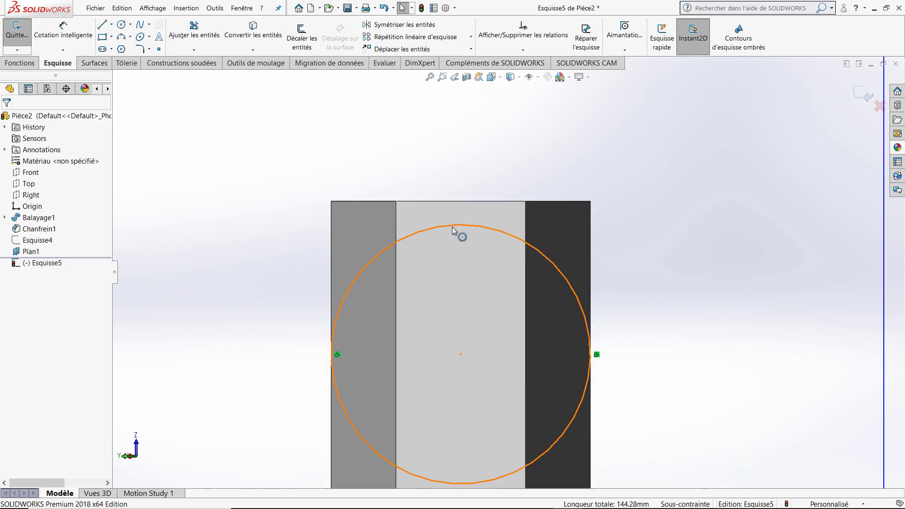
click(452, 227)
ctrl+click(455, 202)
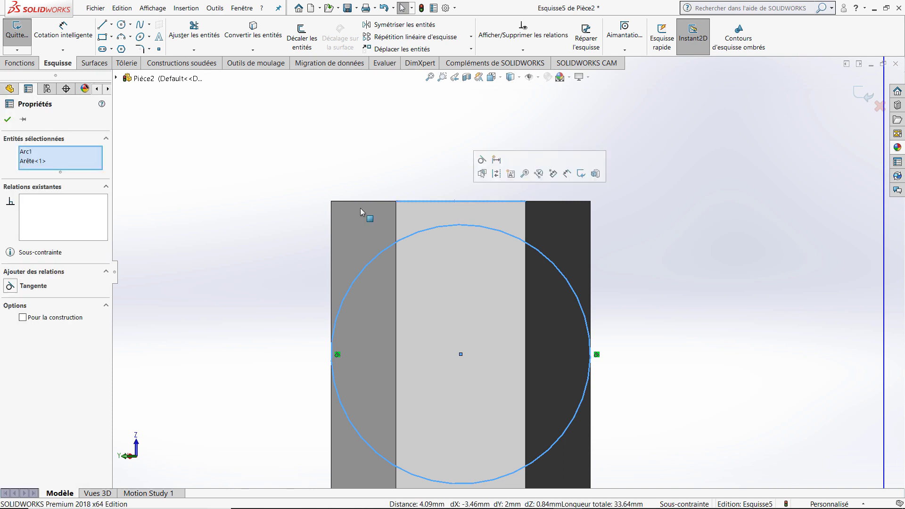
click(10, 286)
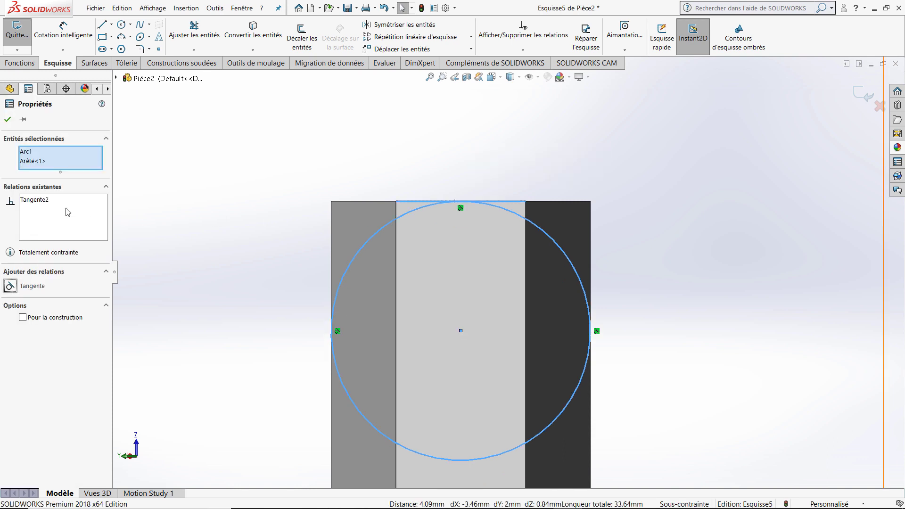
click(8, 120)
ctrl+drag(380, 228, 518, 430)
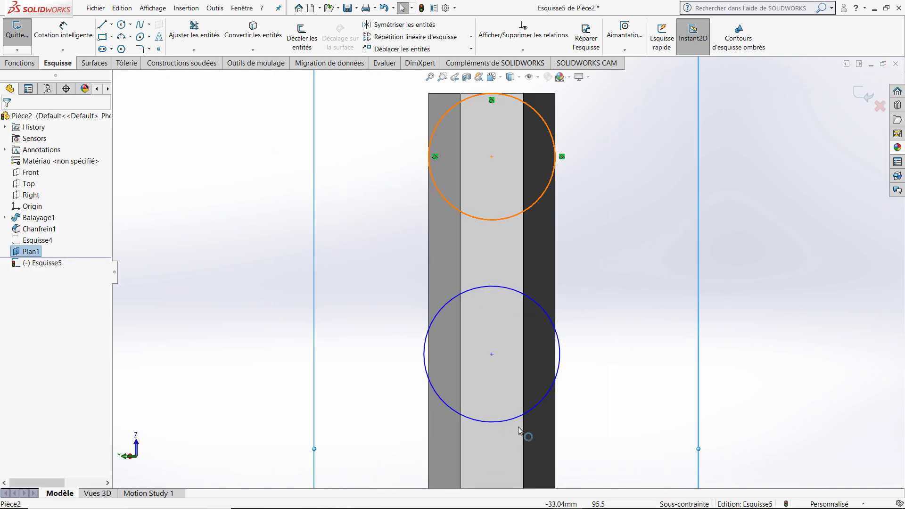
- Make the lower circle tangent to the upper circle
scroll(518, 426, down, 1)
click(494, 253)
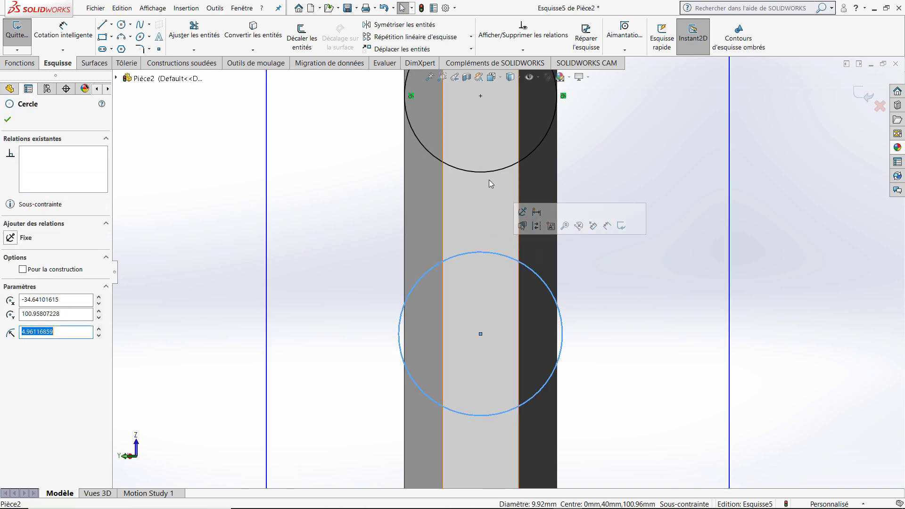
ctrl+click(485, 172)
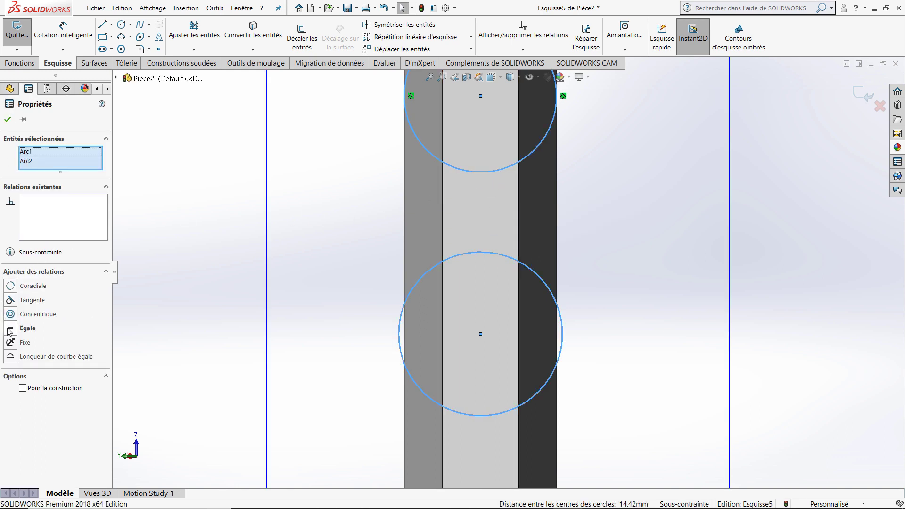
click(10, 301)
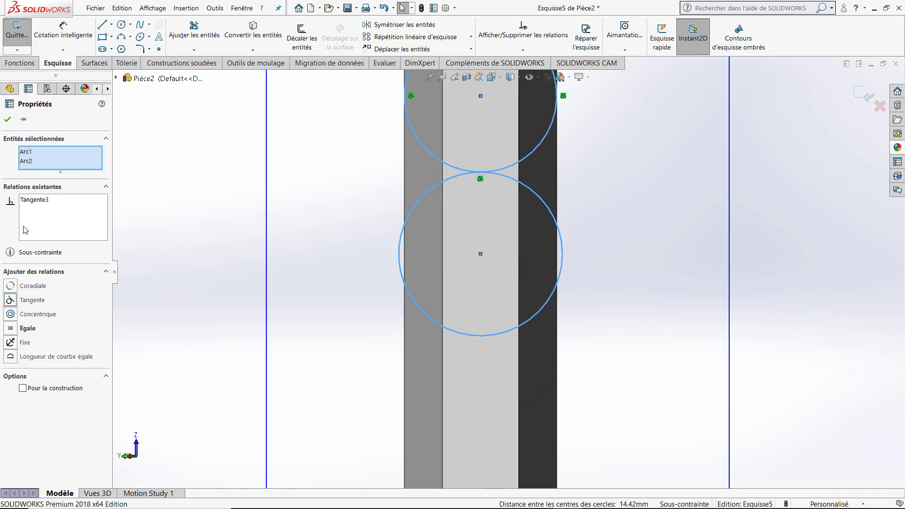
click(8, 119)
- Make the lower circle tangent to the bar's right edge
click(562, 251)
scroll(561, 252, down, 2)
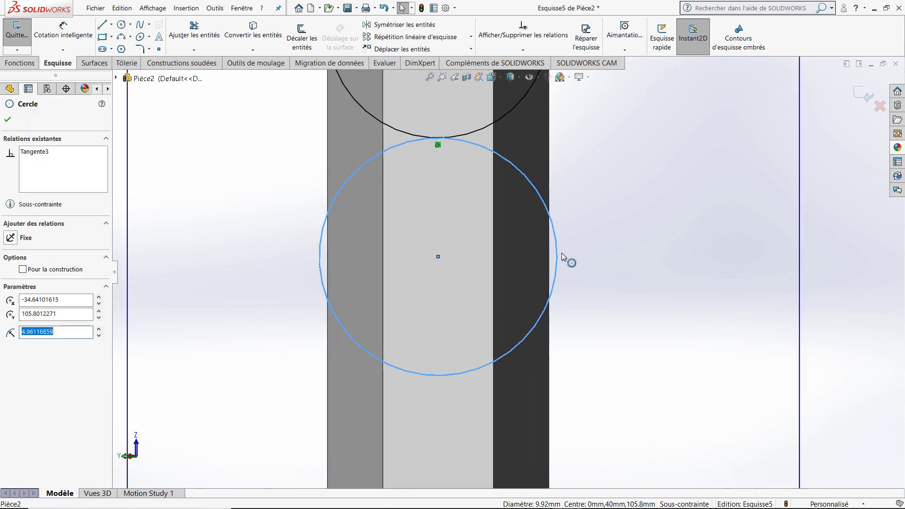
scroll(561, 253, down, 1)
ctrl+click(544, 180)
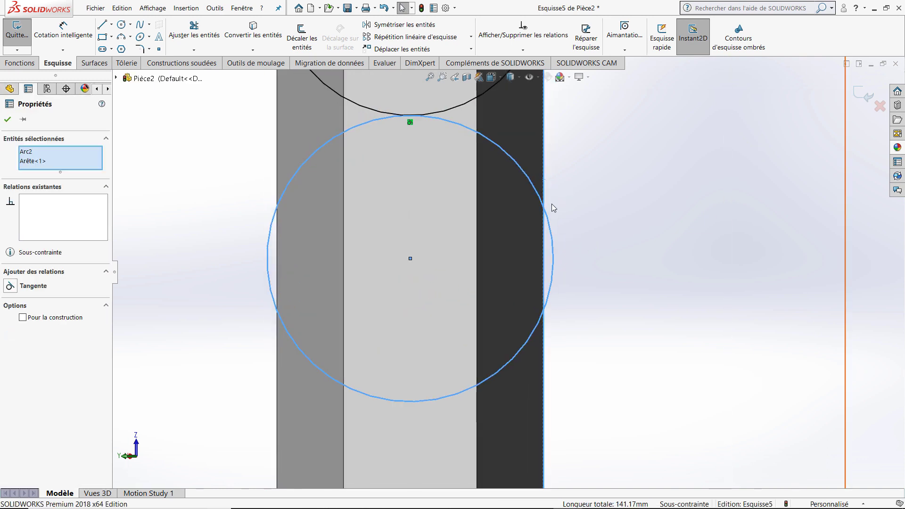
click(10, 286)
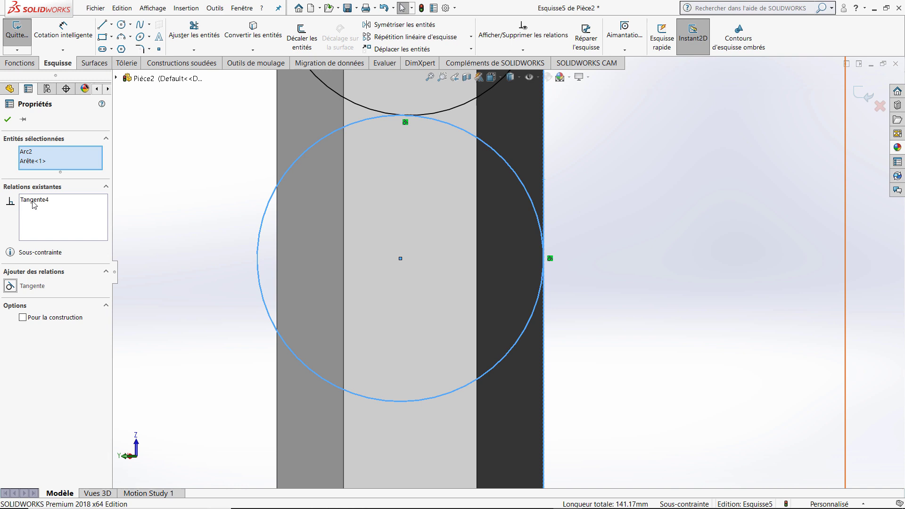
click(8, 119)
- Make the lower circle tangent to the bar's left edge
scroll(272, 211, down, 2)
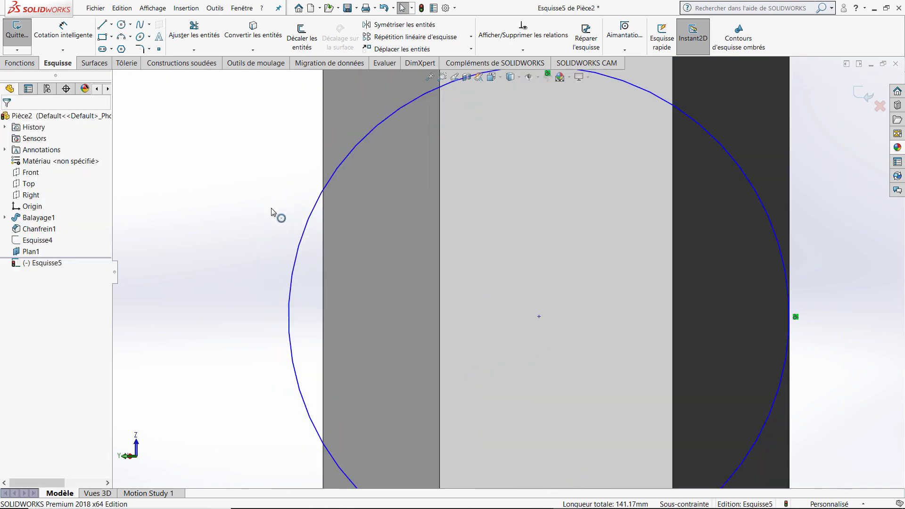
click(295, 263)
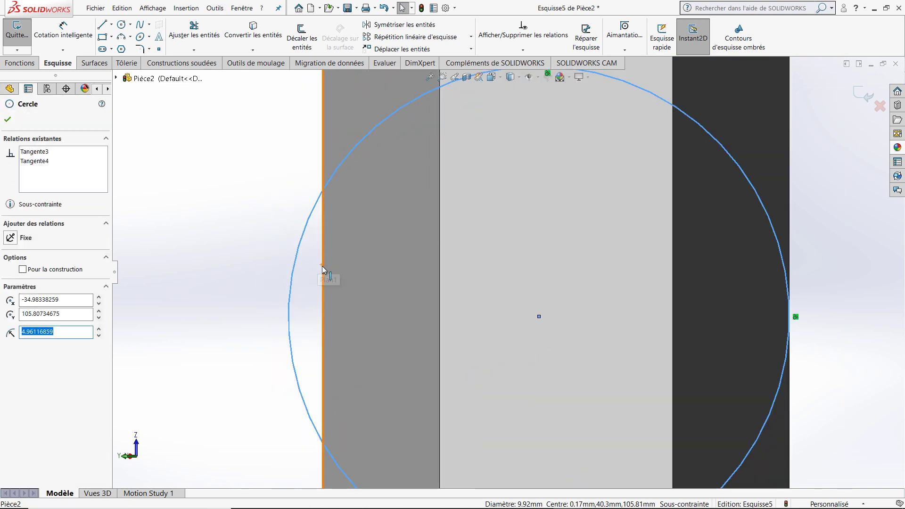
ctrl+click(322, 267)
click(9, 286)
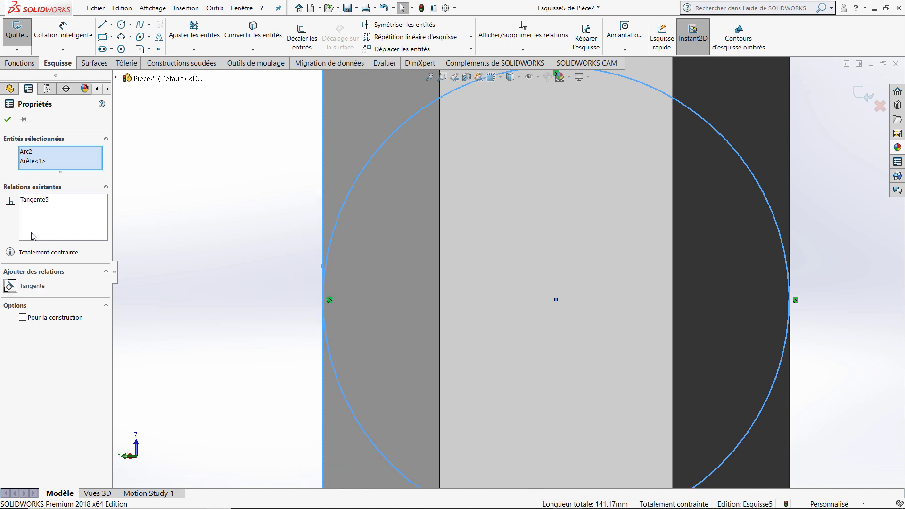
click(8, 120)
scroll(532, 233, up, 3)
- Draw a line chain from the upper circle's top, going up, left, down, then right to the lower circle
scroll(547, 238, up, 2)
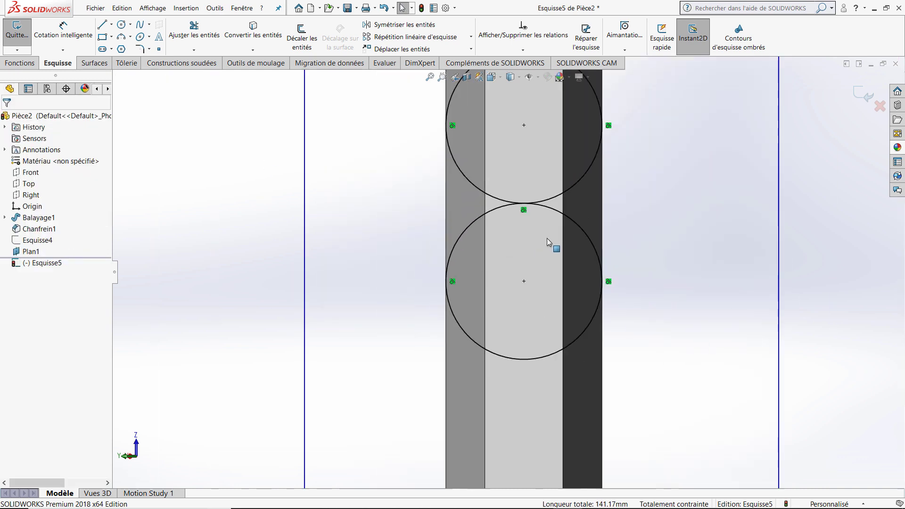
scroll(548, 196, up, 2)
scroll(547, 196, down, 2)
scroll(584, 160, down, 2)
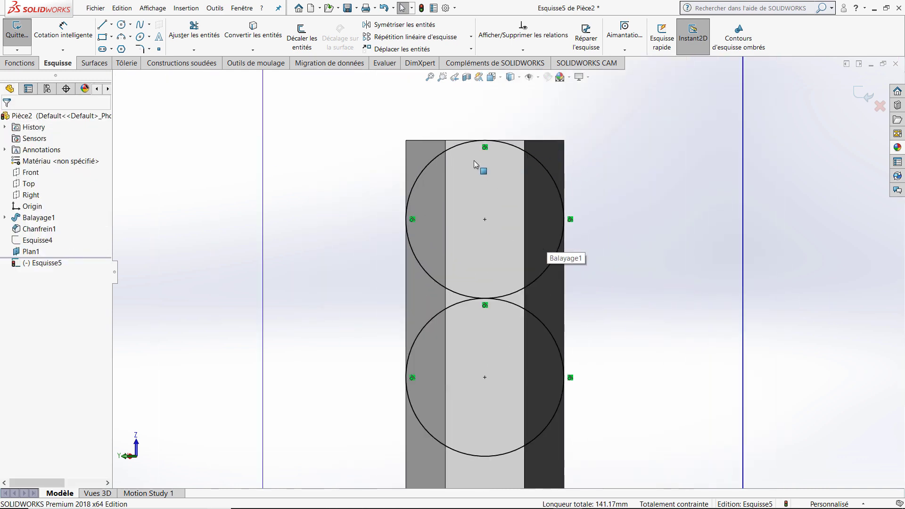
scroll(496, 236, up, 2)
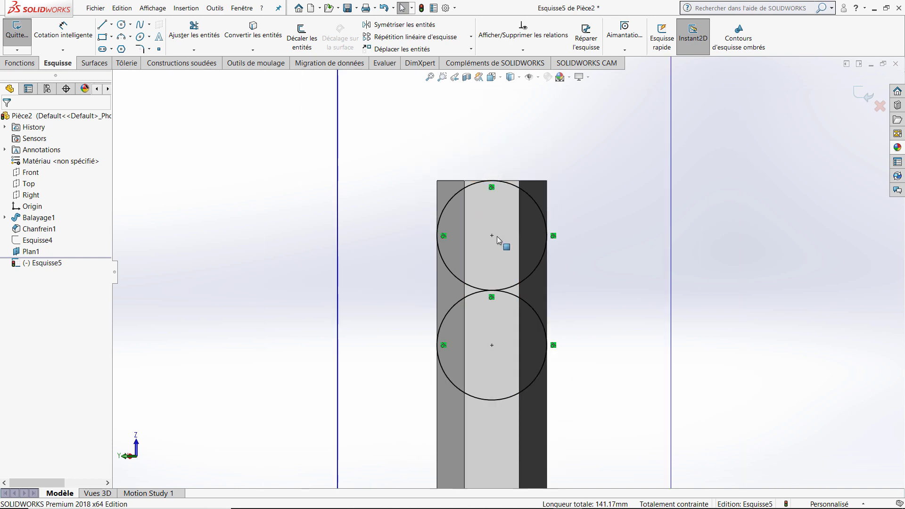
click(106, 25)
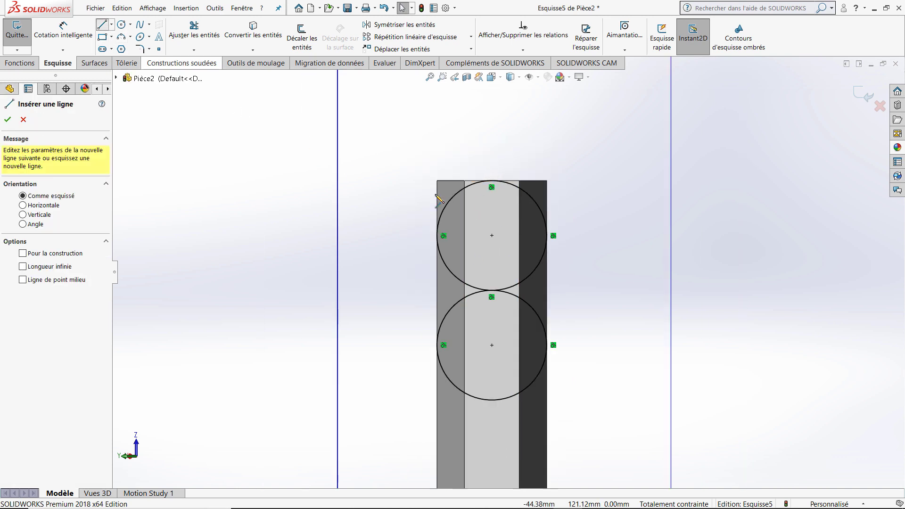
click(492, 181)
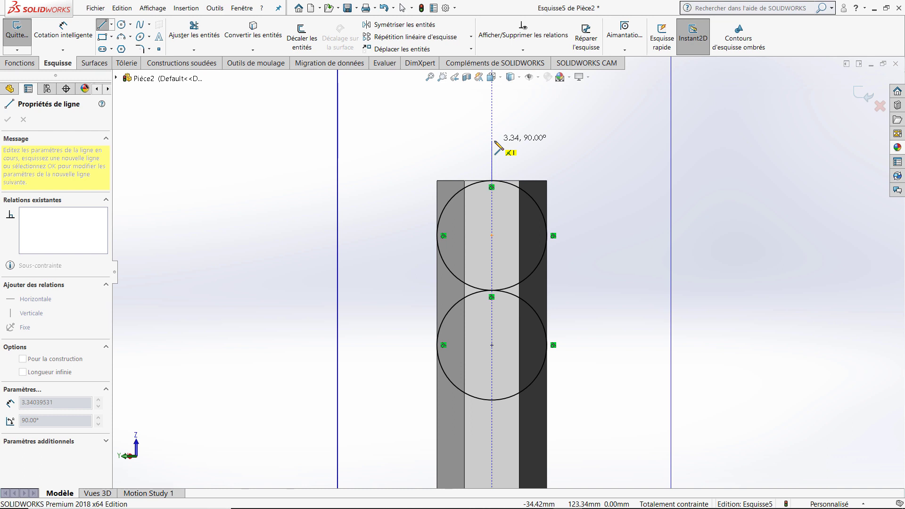
click(492, 140)
click(395, 140)
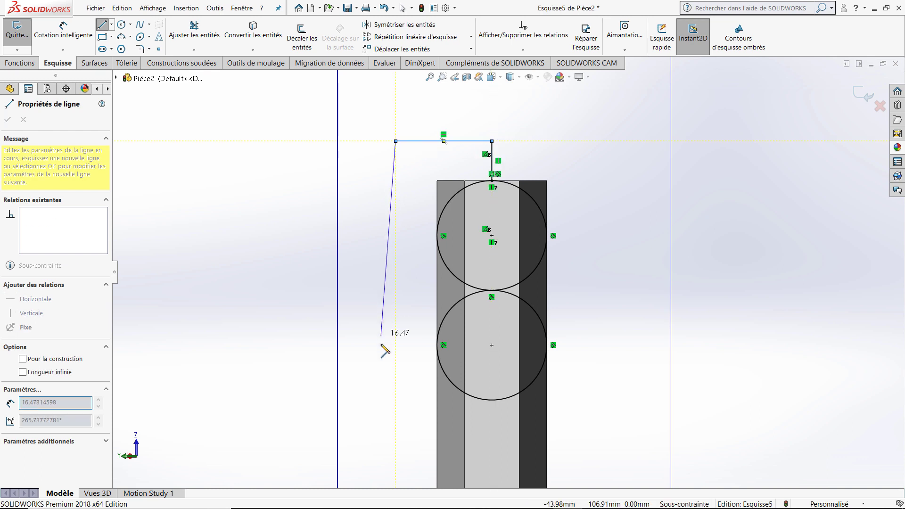
click(396, 345)
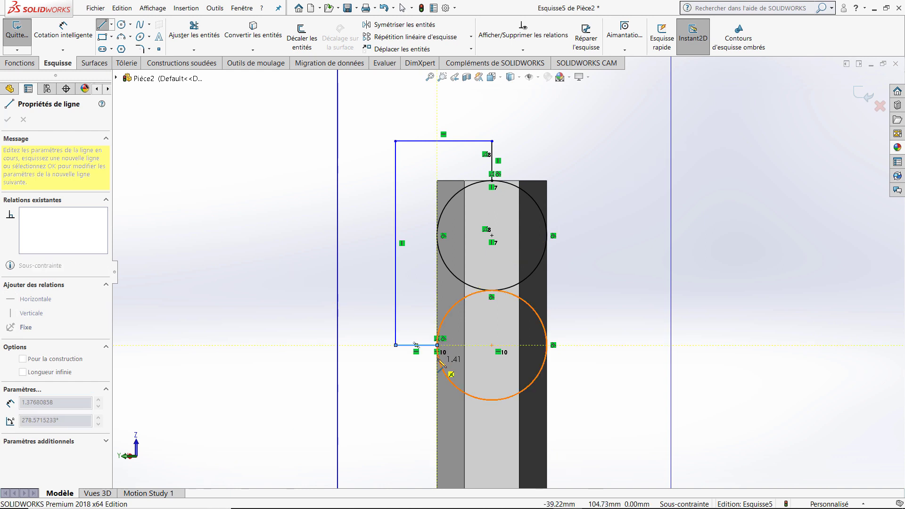
click(438, 346)
key(Escape)
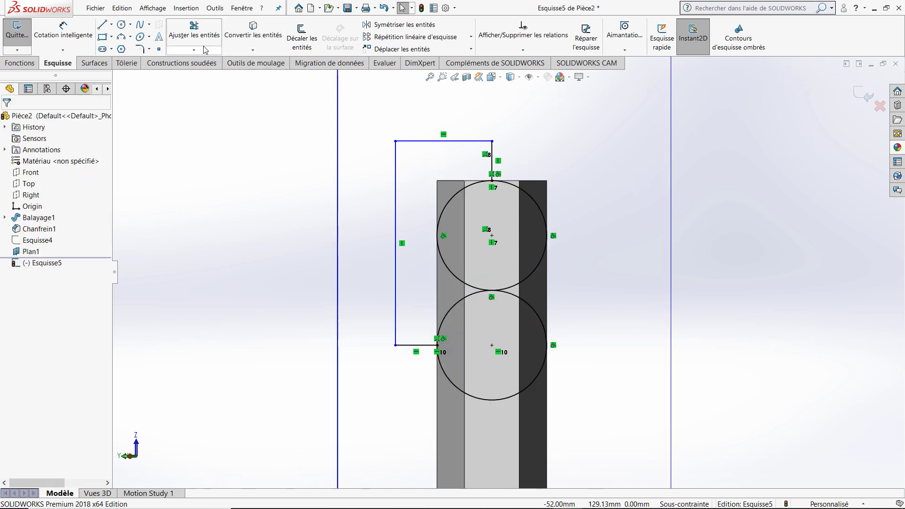
- Trim away the right arcs of both circles
click(194, 29)
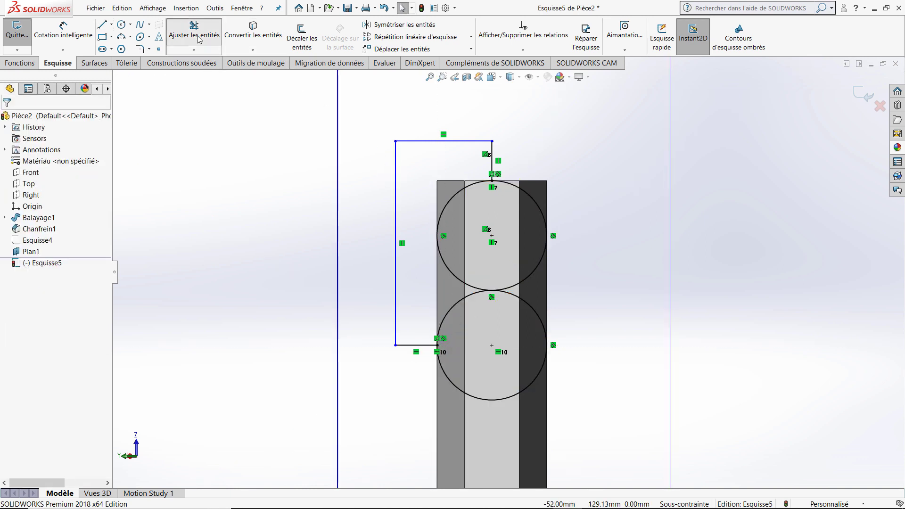
click(546, 216)
click(535, 309)
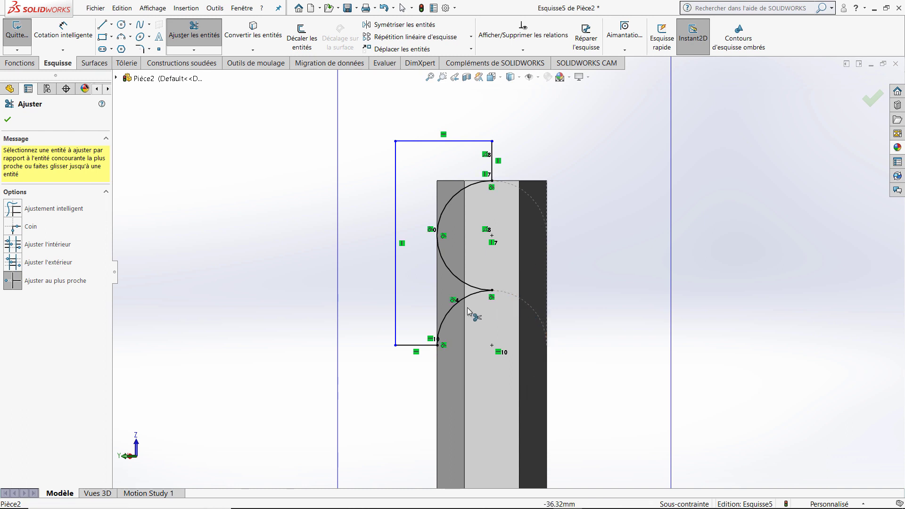
- Round the joint between the two remaining arcs with a 2 mm sketch fillet
click(140, 48)
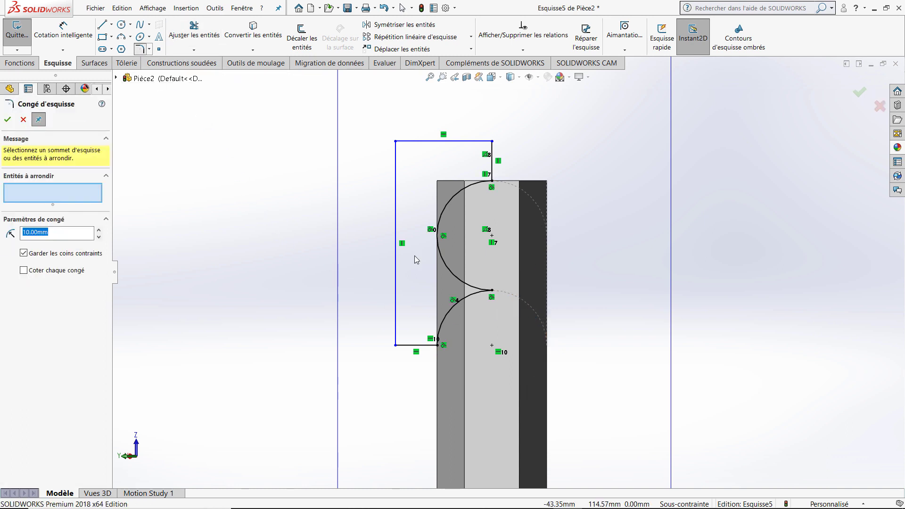
scroll(475, 310, down, 1)
scroll(475, 311, down, 2)
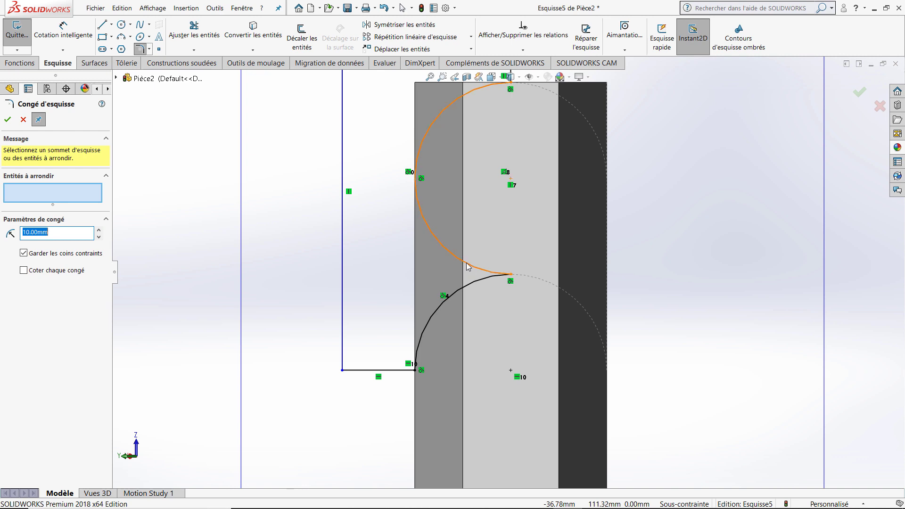
click(467, 264)
click(465, 291)
text(2)
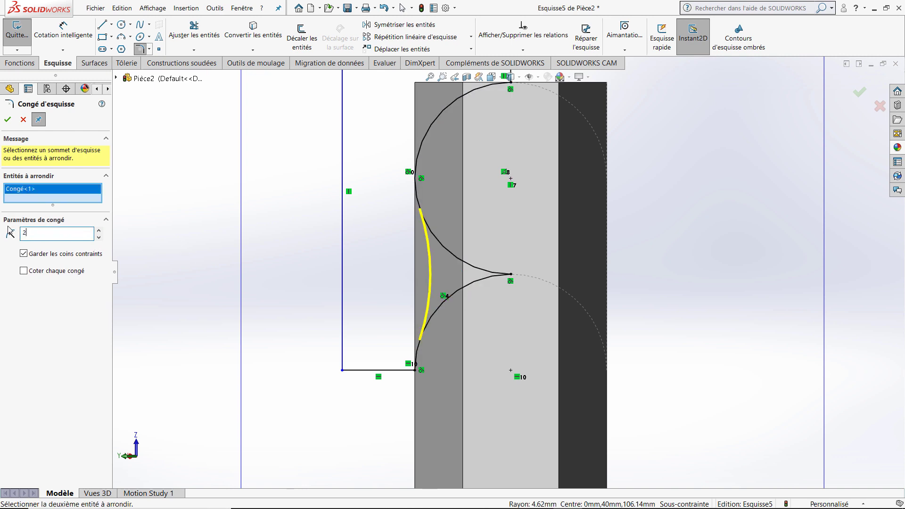
key(Return)
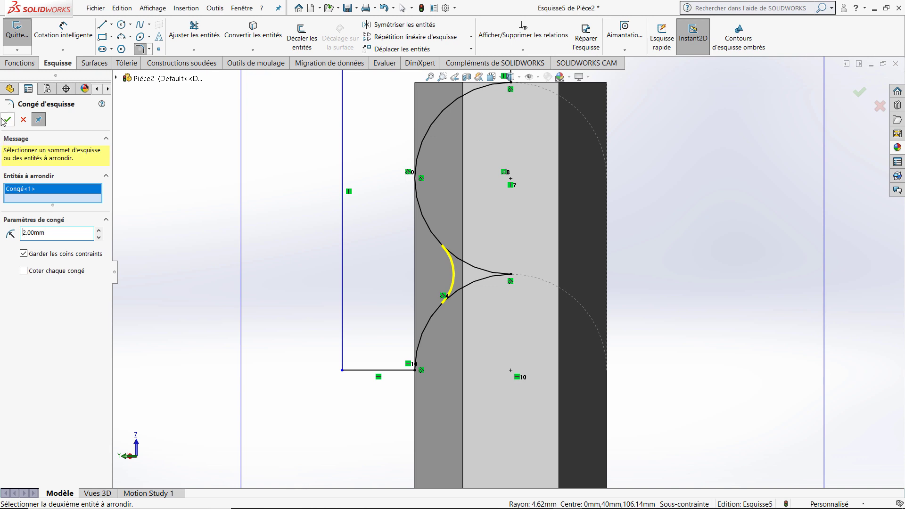
click(6, 120)
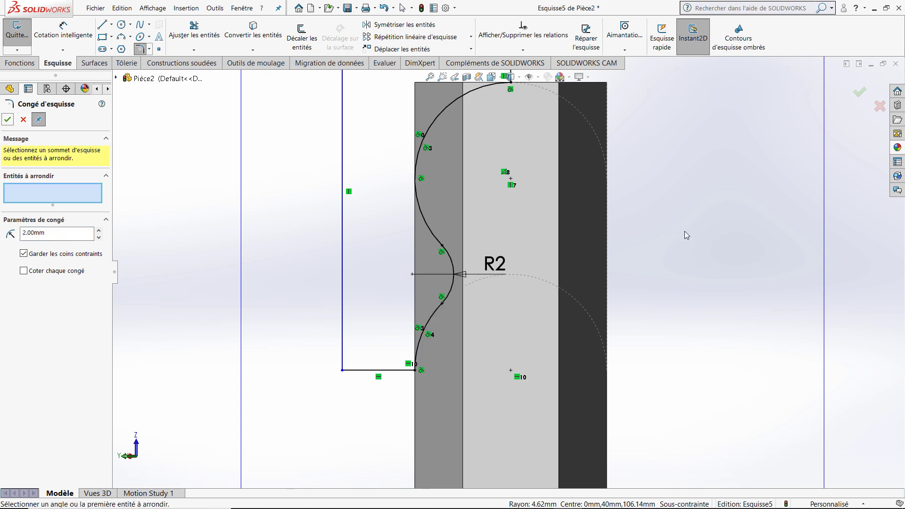
key(z)
key(z)
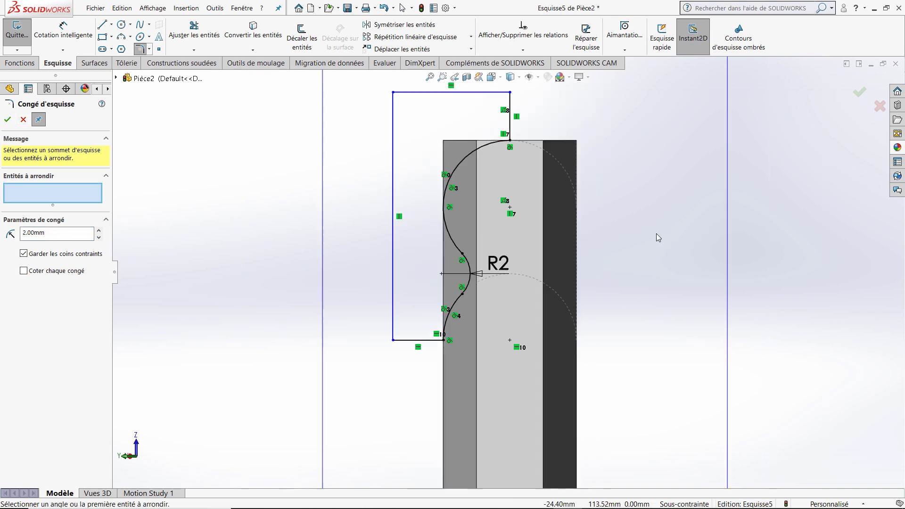
key(z)
key(z)
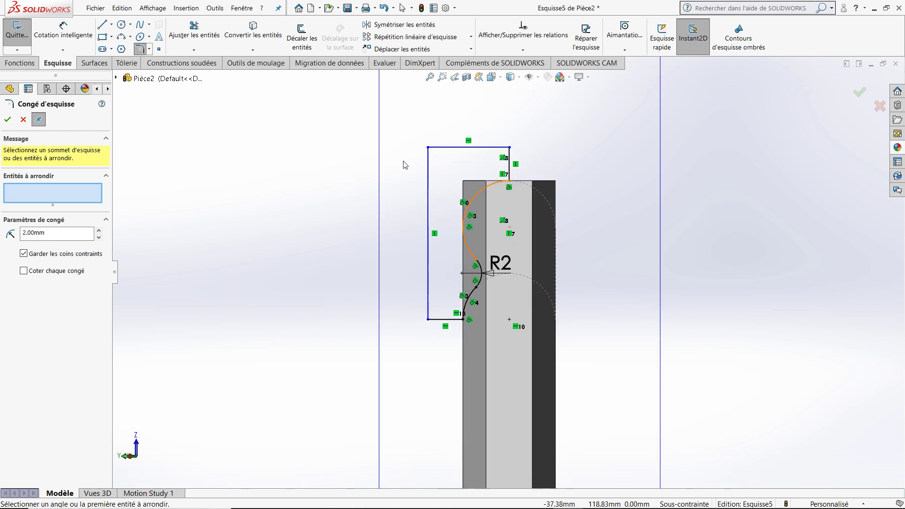
click(63, 28)
- Dimension the profile: 3 mm from bar top to profile top, and a 3 mm left-line offset
scroll(535, 152, down, 3)
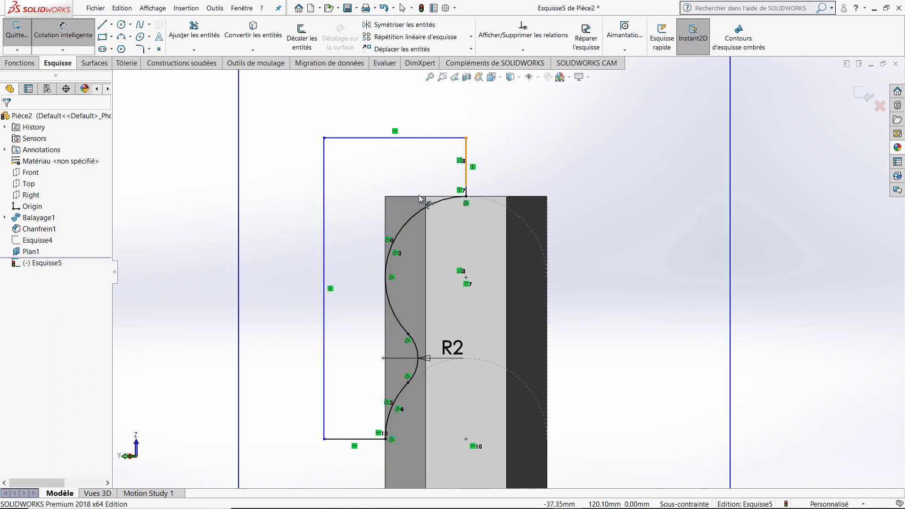
click(419, 197)
click(416, 138)
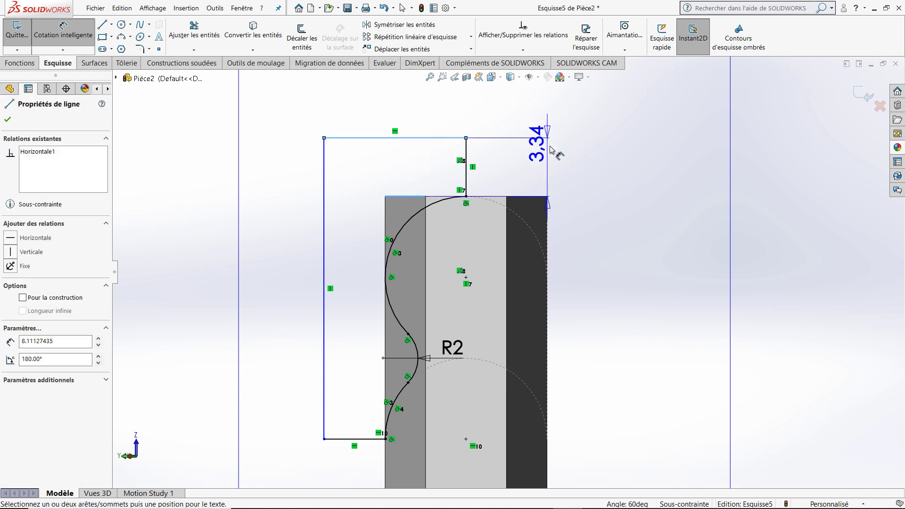
click(553, 149)
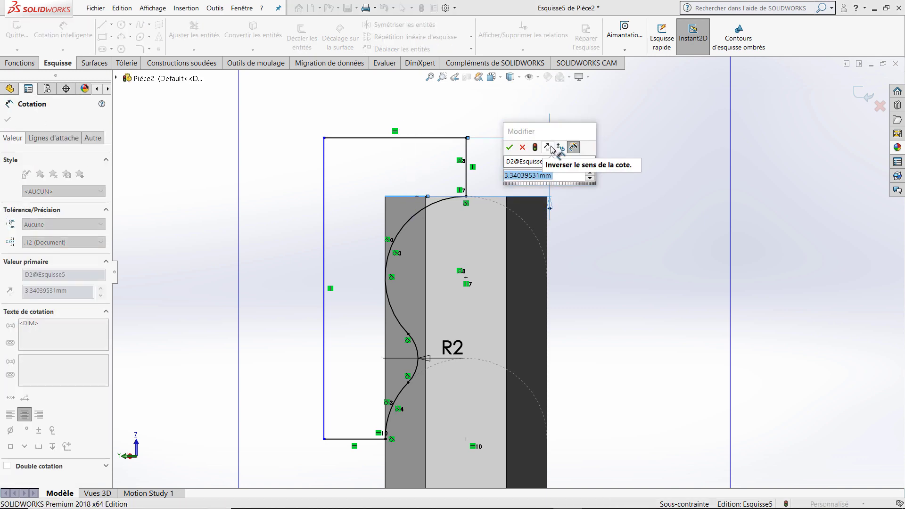
text(3)
key(Return)
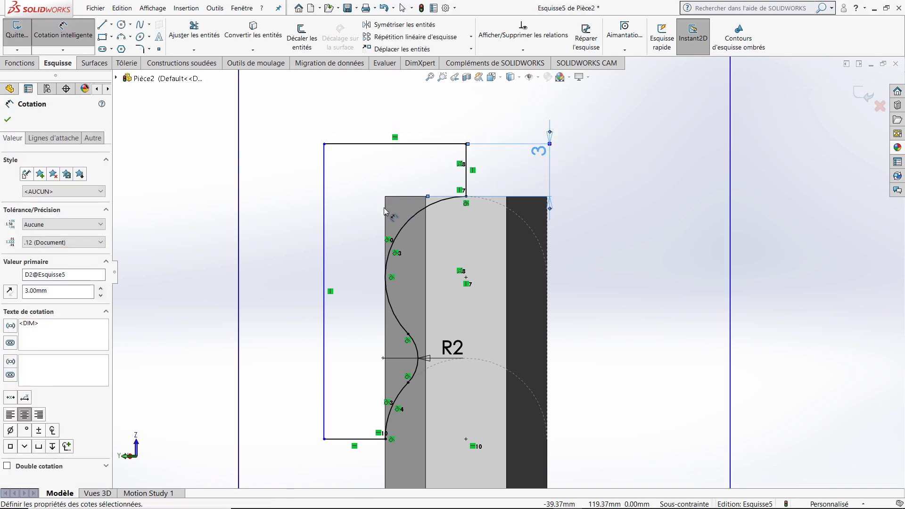
click(385, 212)
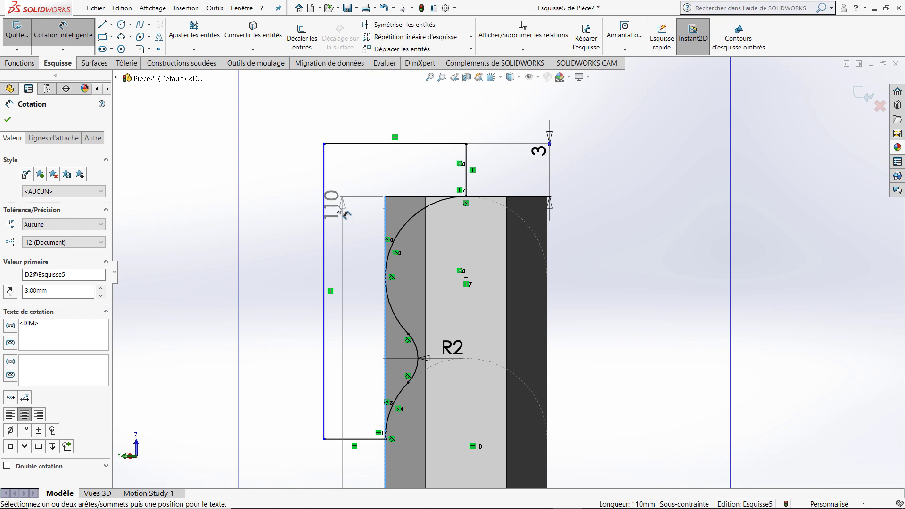
click(330, 171)
click(361, 109)
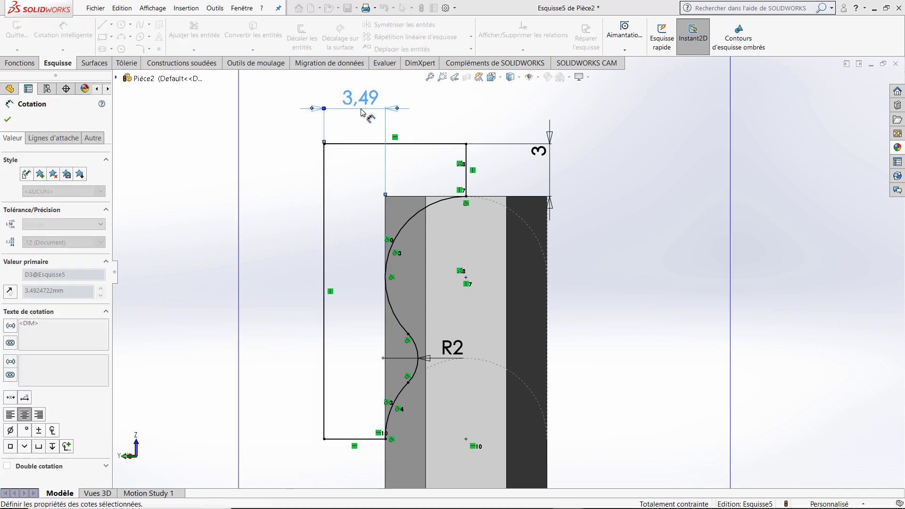
text(3)
key(Return)
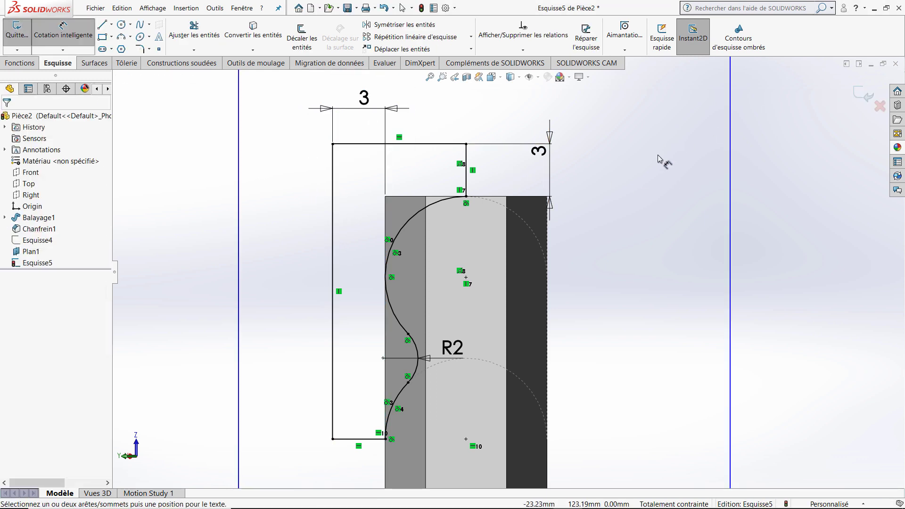
- Revolve-cut the sketch 360° about the short vertical line to shape the ball end
key(z)
click(7, 65)
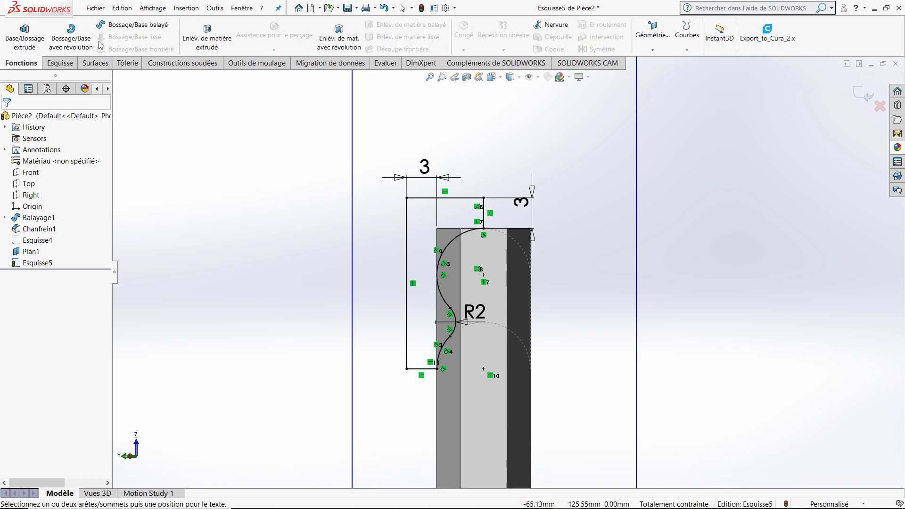
click(326, 32)
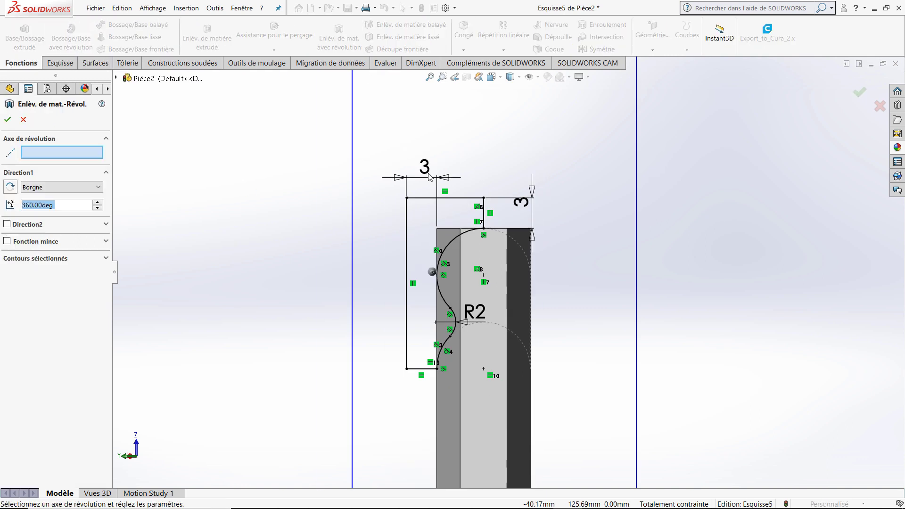
click(484, 213)
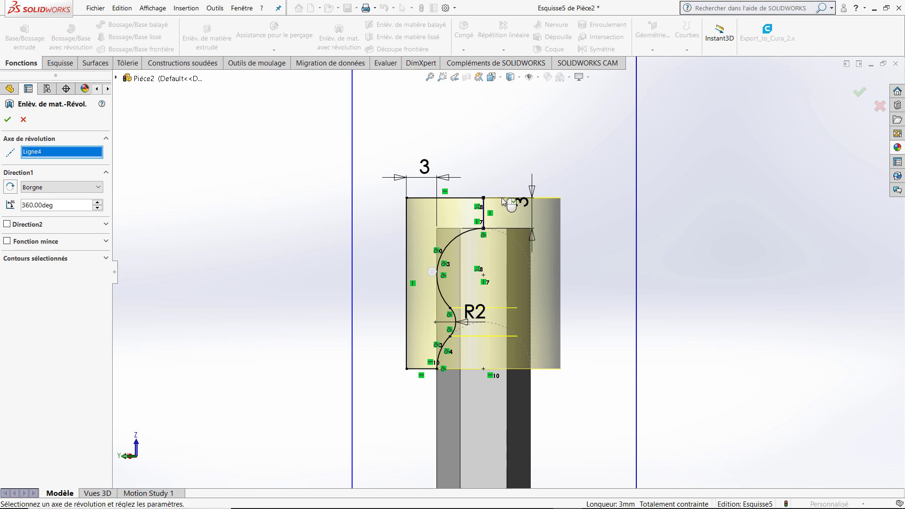
middle_drag(503, 202, 445, 270)
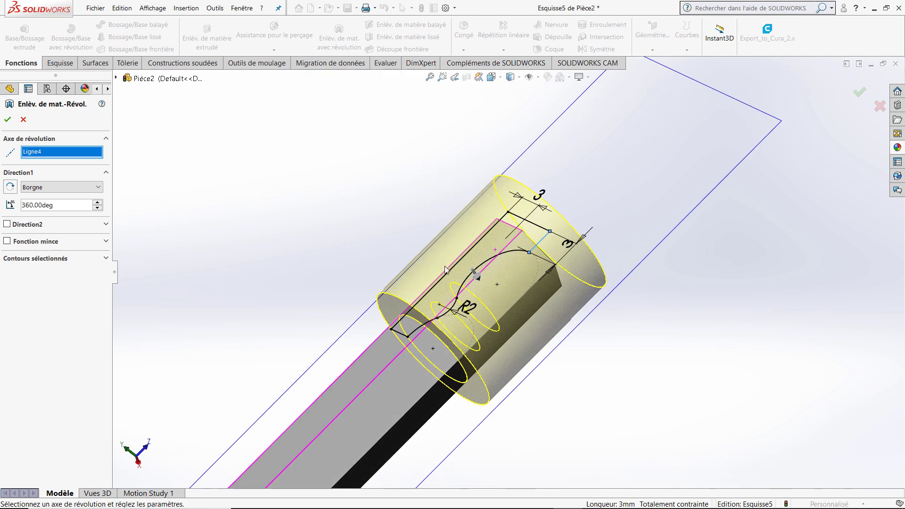
click(7, 119)
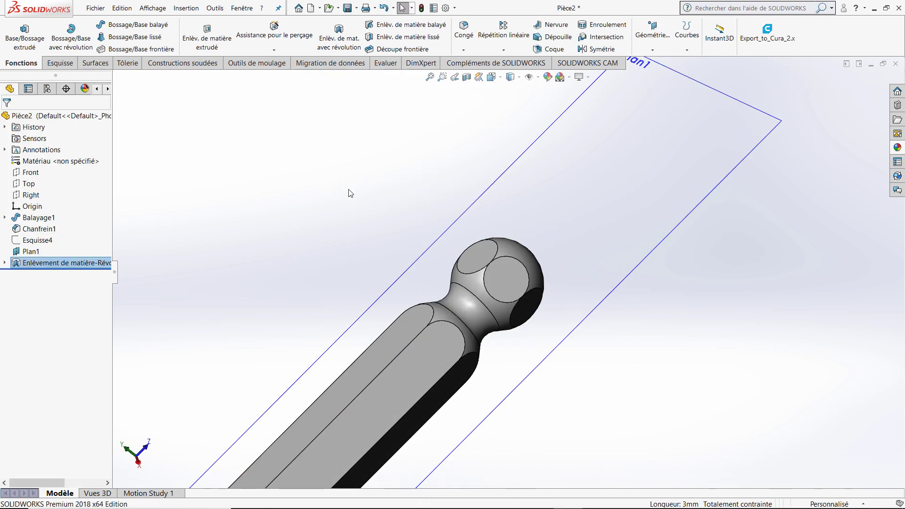
- Hide Plan1 and orbit around the finished ball-end hex key to inspect it
scroll(411, 287, up, 3)
middle_drag(461, 283, 460, 253)
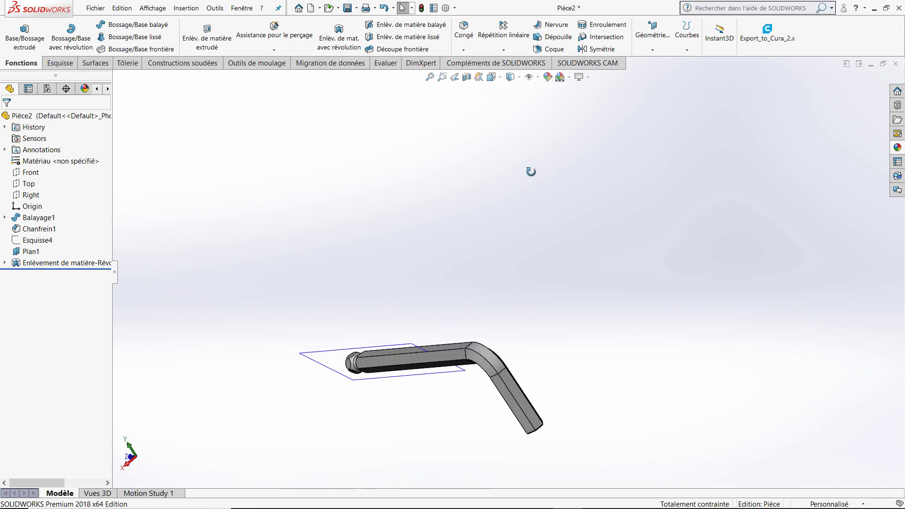
scroll(418, 363, down, 2)
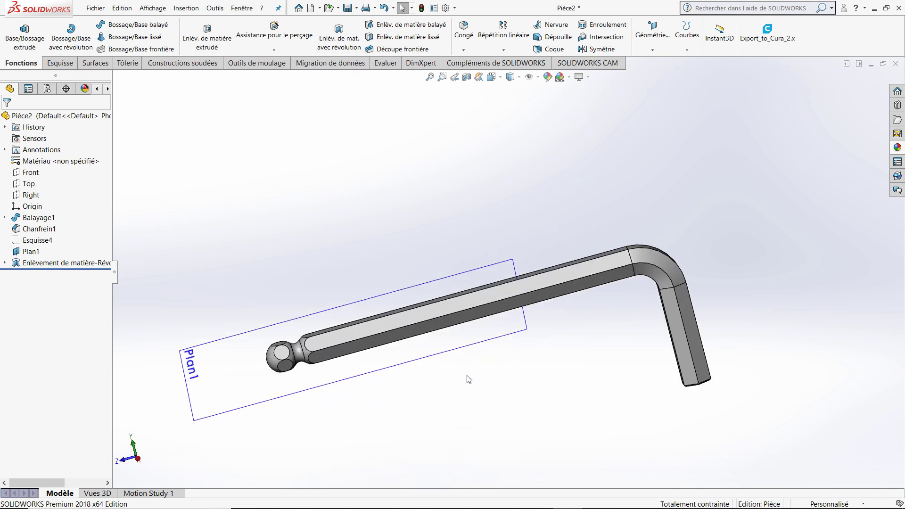
scroll(551, 397, down, 1)
scroll(550, 361, down, 1)
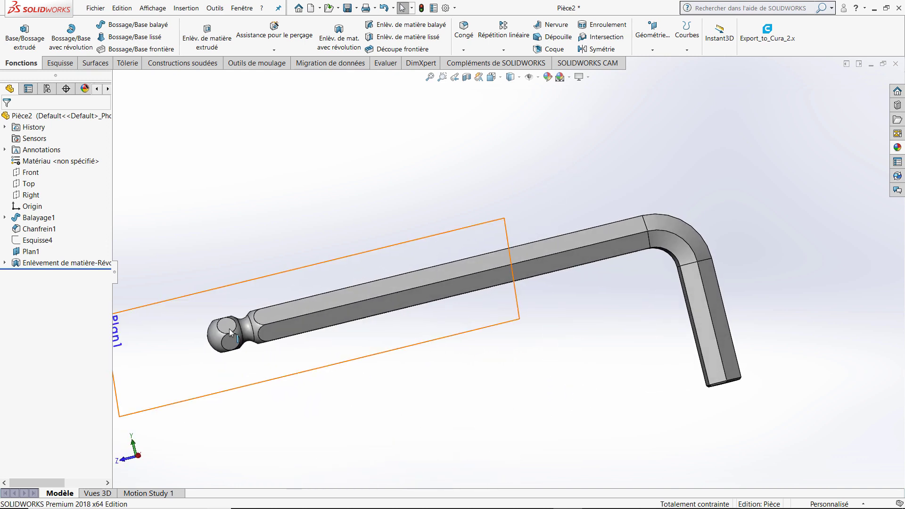
right_click(174, 304)
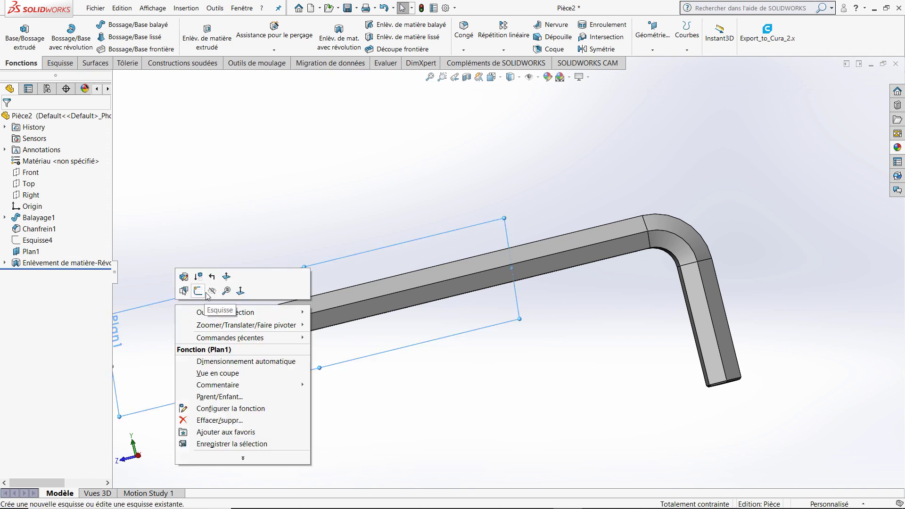
click(211, 291)
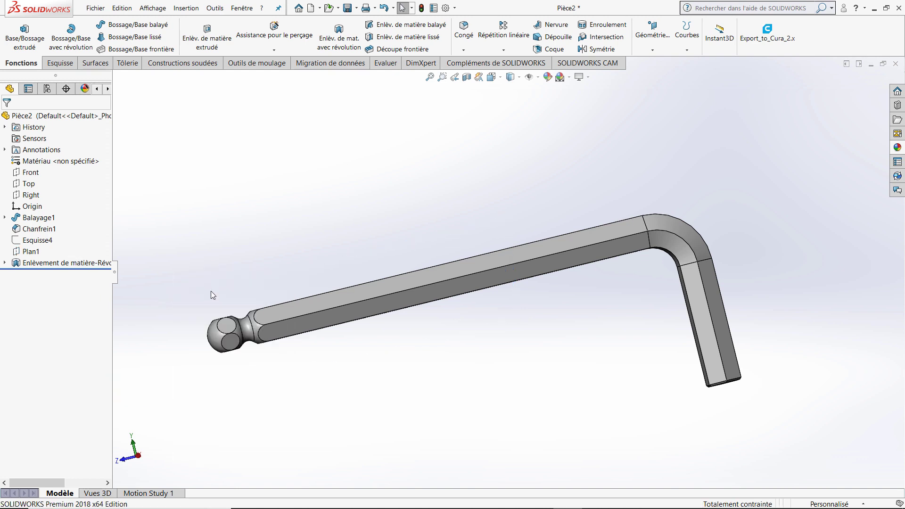
right_click(29, 242)
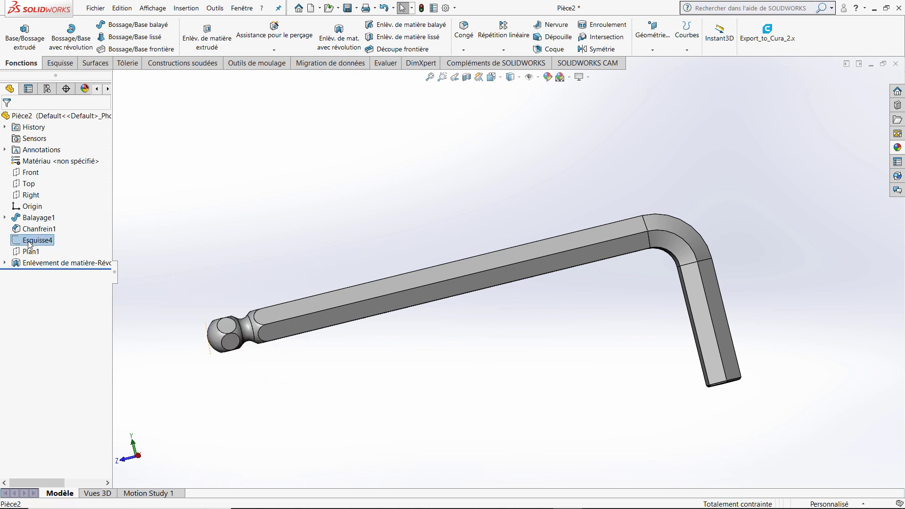
click(252, 199)
mouse_move(523, 409)
middle_down()
mouse_move(543, 316)
mouse_move(551, 333)
middle_up()
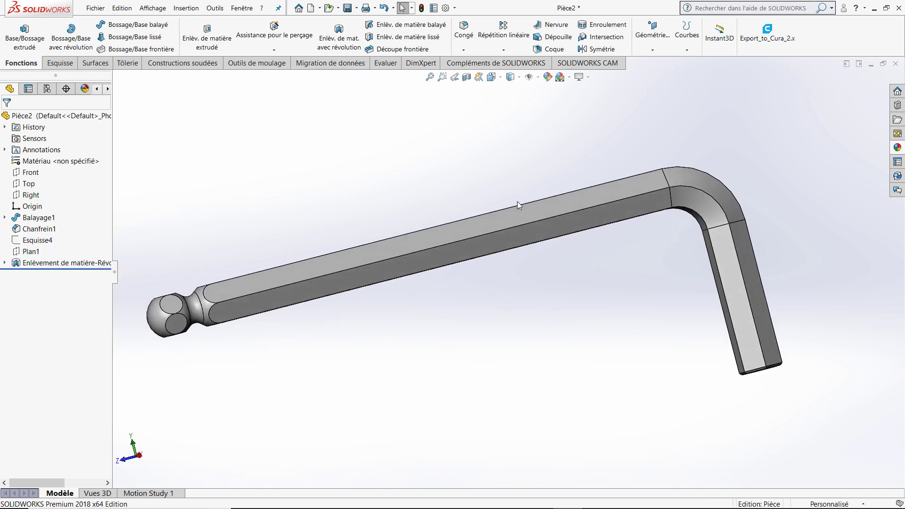
- Raise both shaded and wireframe image-quality resolution into the high range in Document Properties
click(446, 8)
click(352, 86)
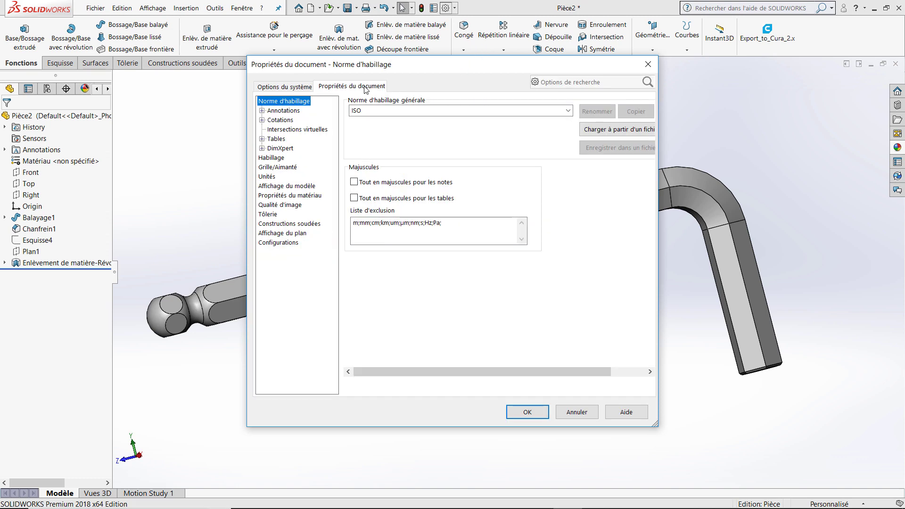
click(279, 205)
drag(380, 121, 565, 122)
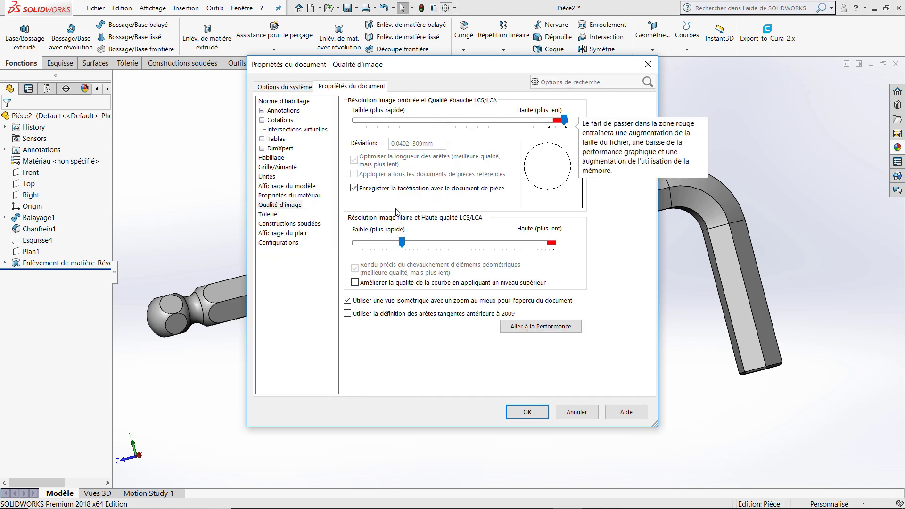
drag(401, 243, 584, 266)
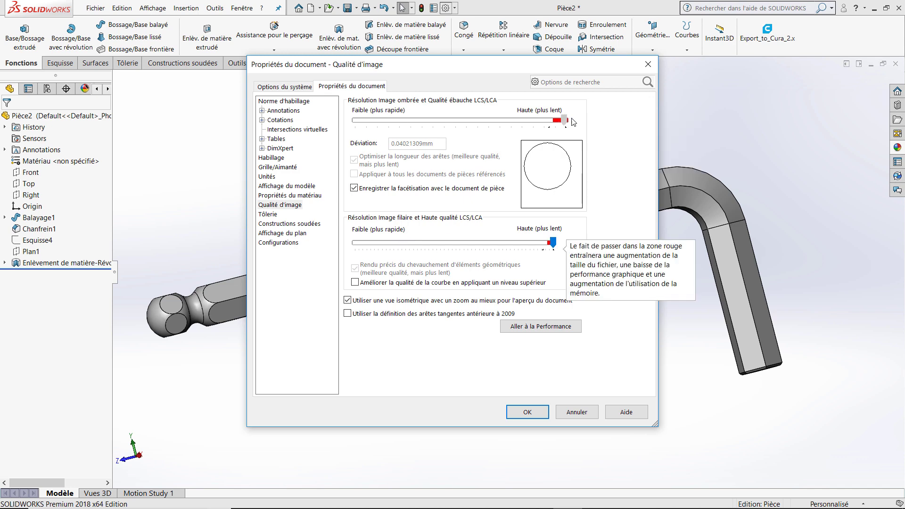
- Accept the image quality changes, then give the whole hex key the Métal > Acier 'chaîne à maillons' appearance
click(538, 412)
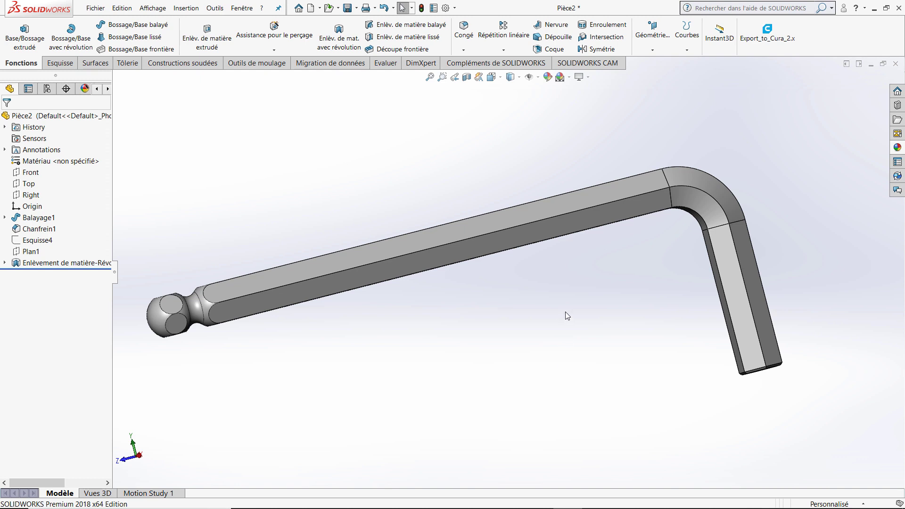
mouse_move(567, 316)
middle_down()
mouse_move(551, 319)
mouse_move(560, 326)
middle_up()
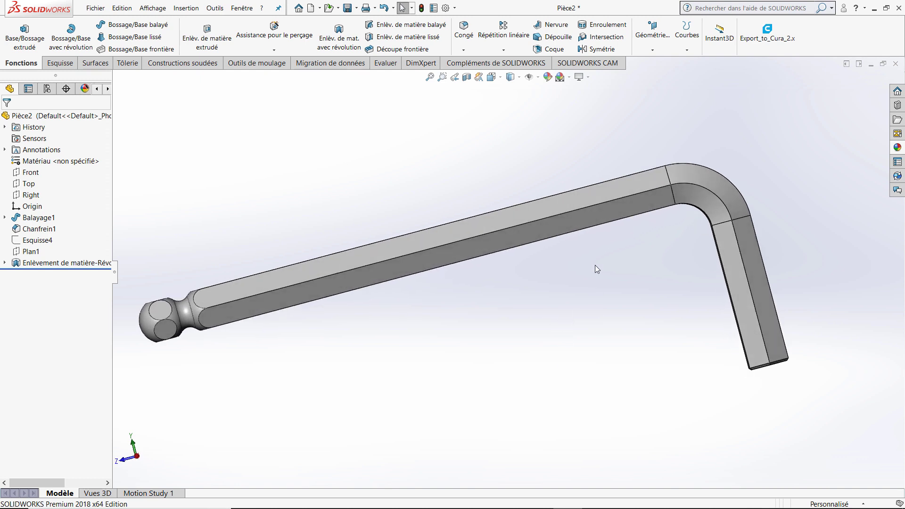
click(547, 77)
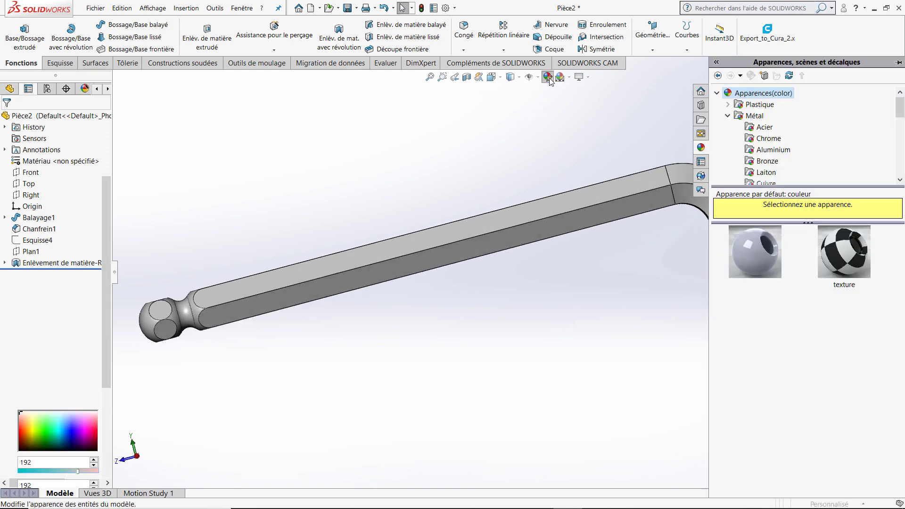
click(753, 116)
scroll(828, 348, down, 3)
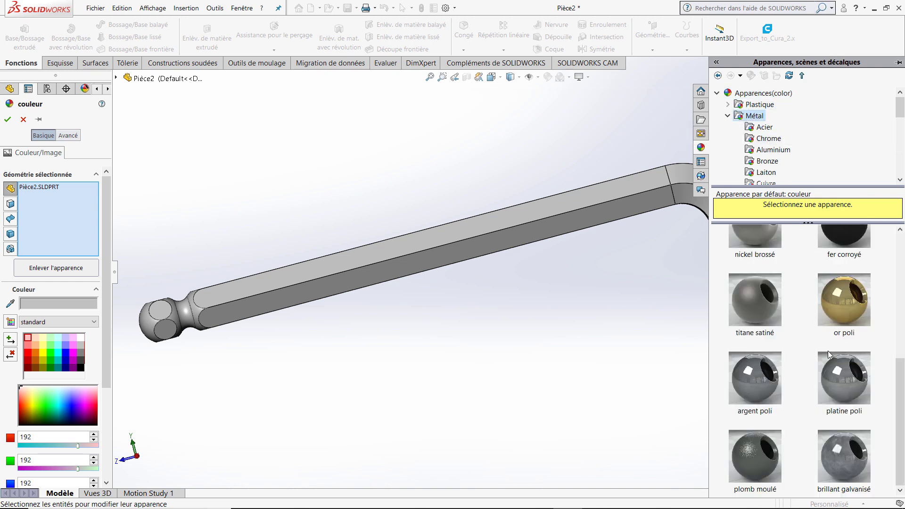
scroll(836, 362, up, 3)
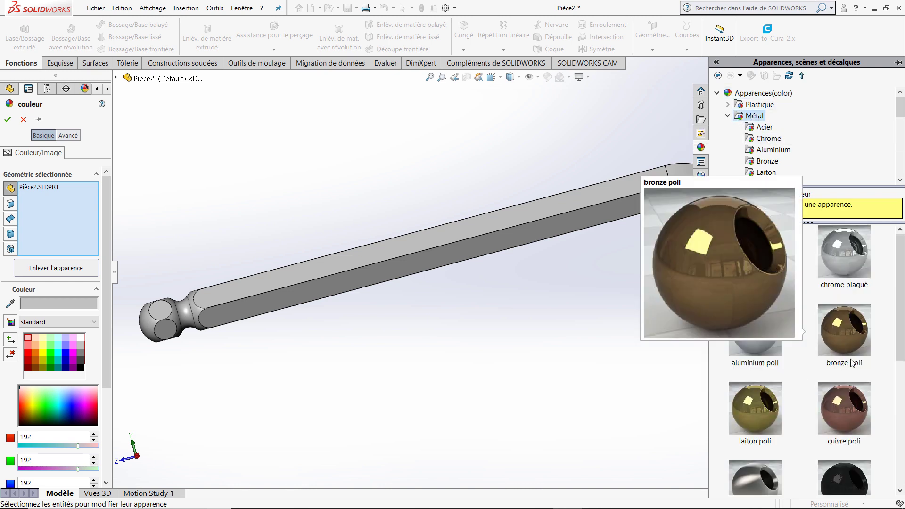
click(764, 128)
scroll(841, 347, down, 2)
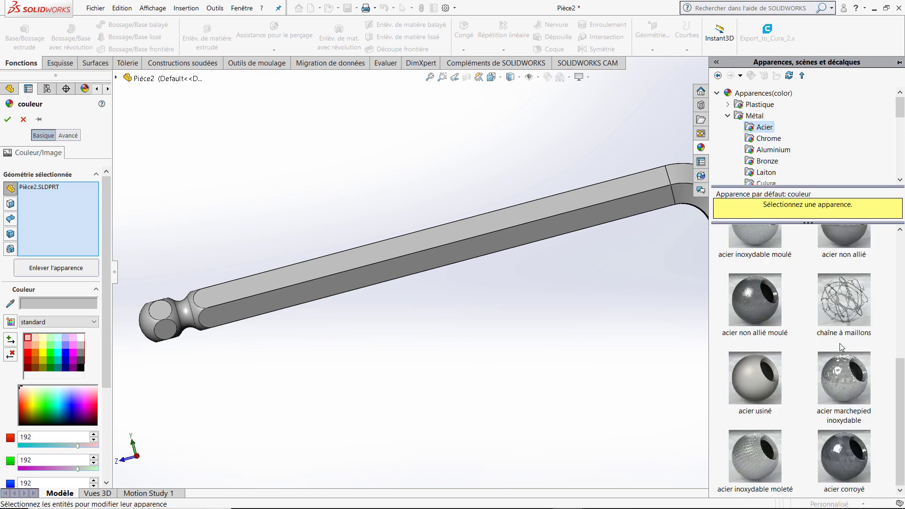
click(843, 323)
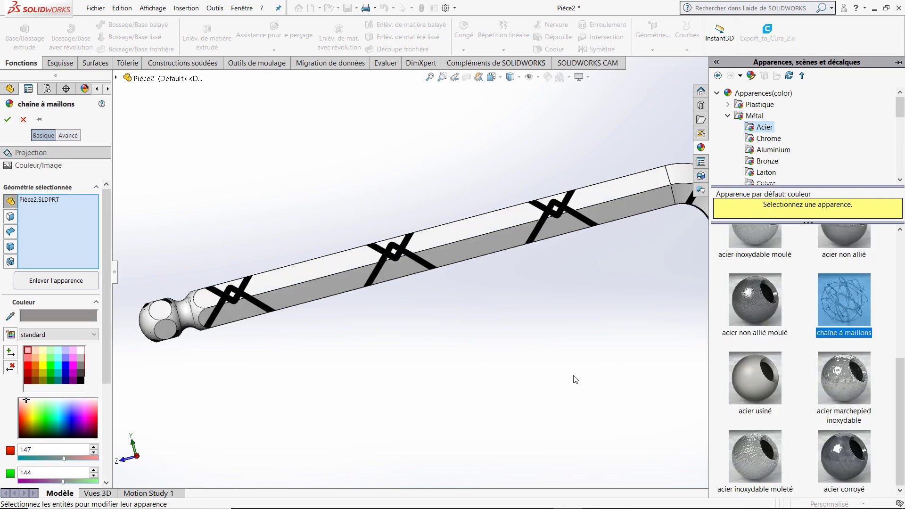
click(8, 119)
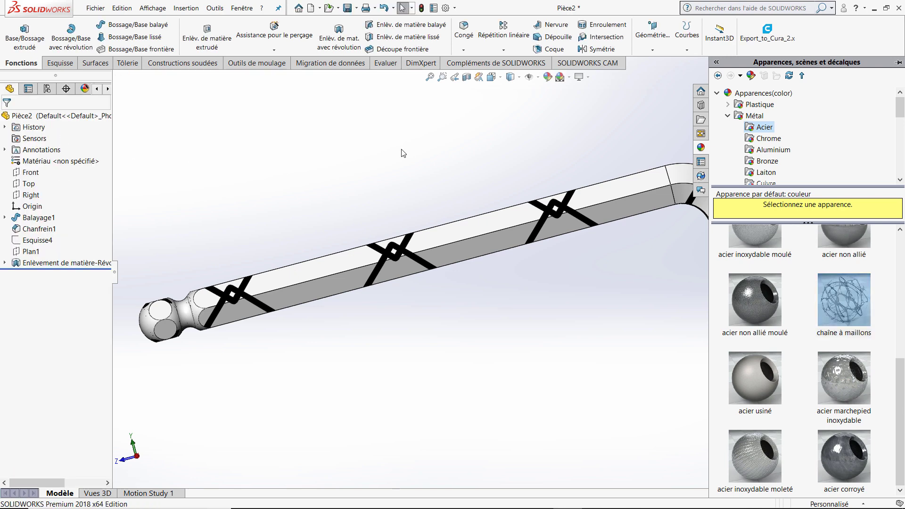
- Orbit and zoom so the whole bent chain-patterned rod fills the view
mouse_move(584, 336)
middle_down()
mouse_move(604, 295)
mouse_move(584, 312)
middle_up()
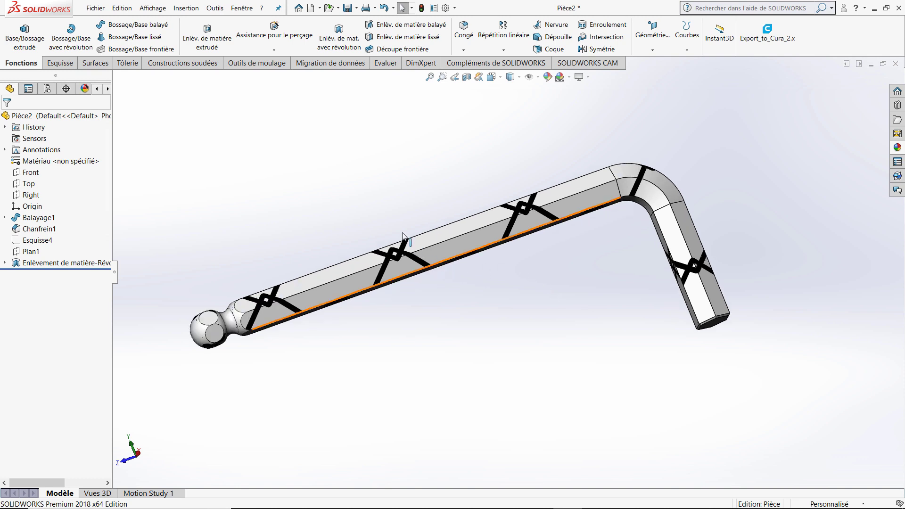
scroll(380, 203, up, 1)
scroll(380, 203, down, 2)
scroll(550, 310, down, 1)
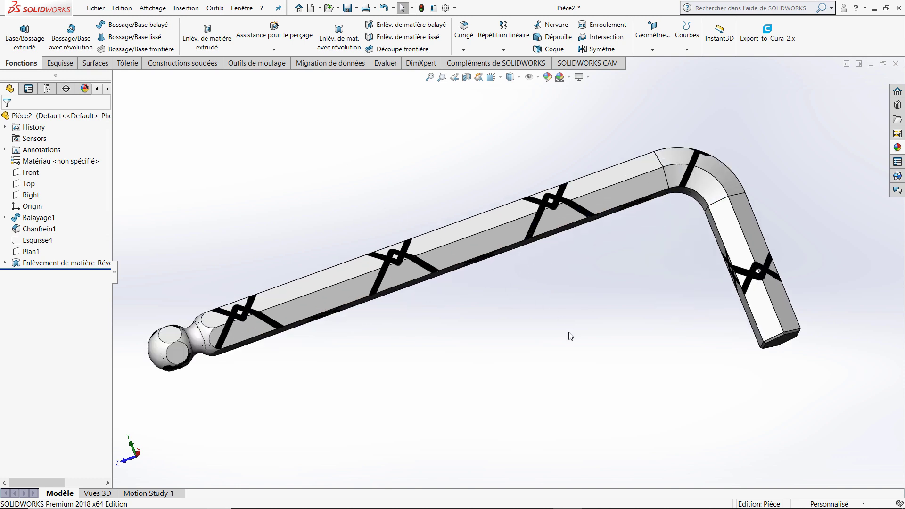
scroll(251, 228, down, 1)
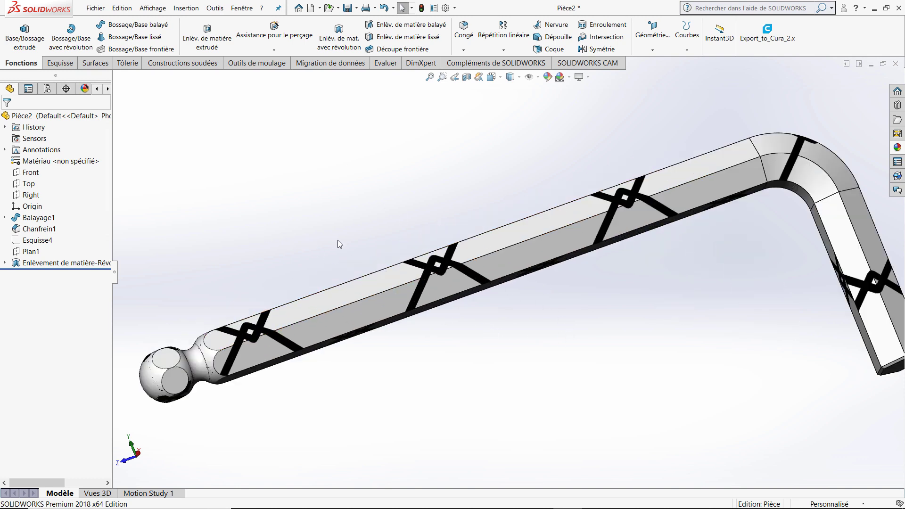
scroll(612, 321, up, 1)
scroll(627, 325, down, 1)
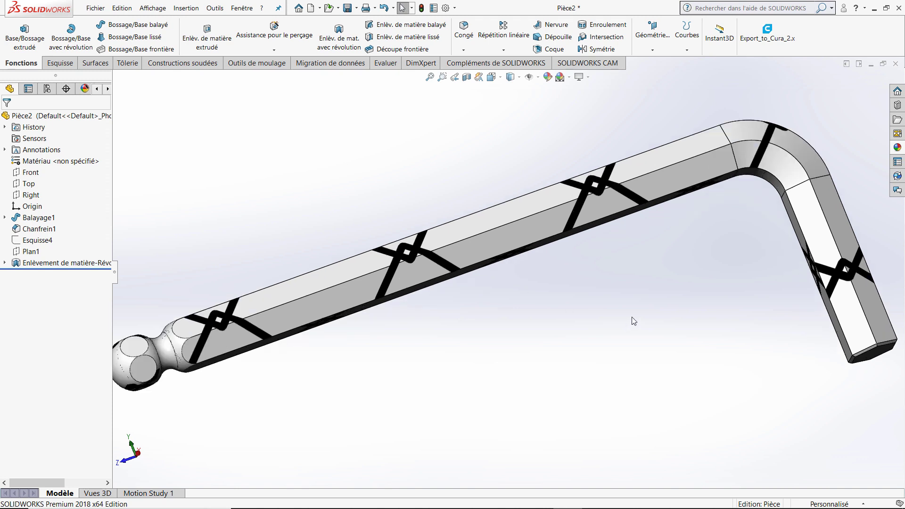
scroll(633, 321, up, 1)
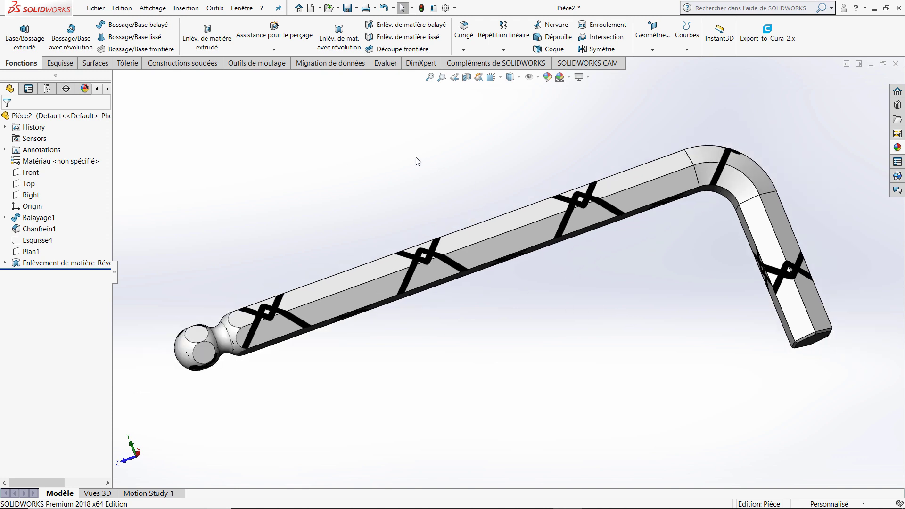
- Rotate the hex key about its vertical axis with the arrow keys to inspect the bend
key(Right)
key(Right)
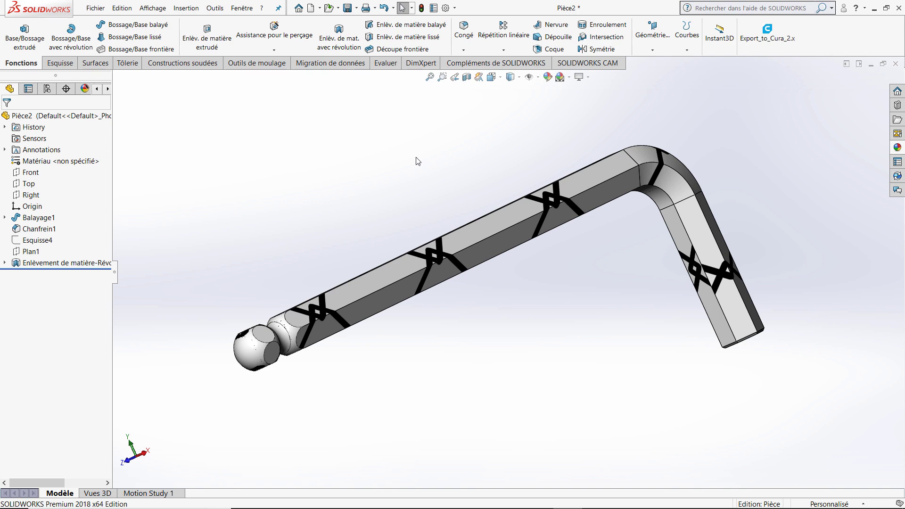
key(Right)
key(Right)
key(Right)
key(Right)
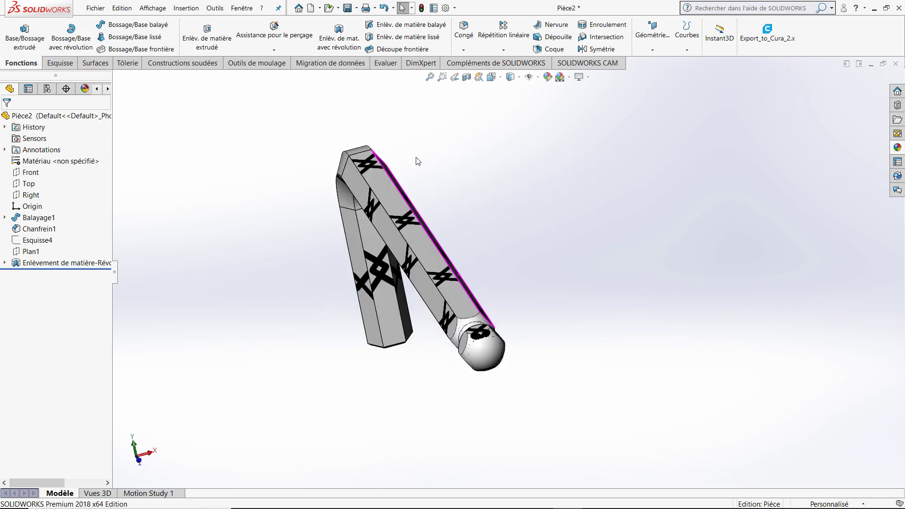
key(Right)
key(Right)
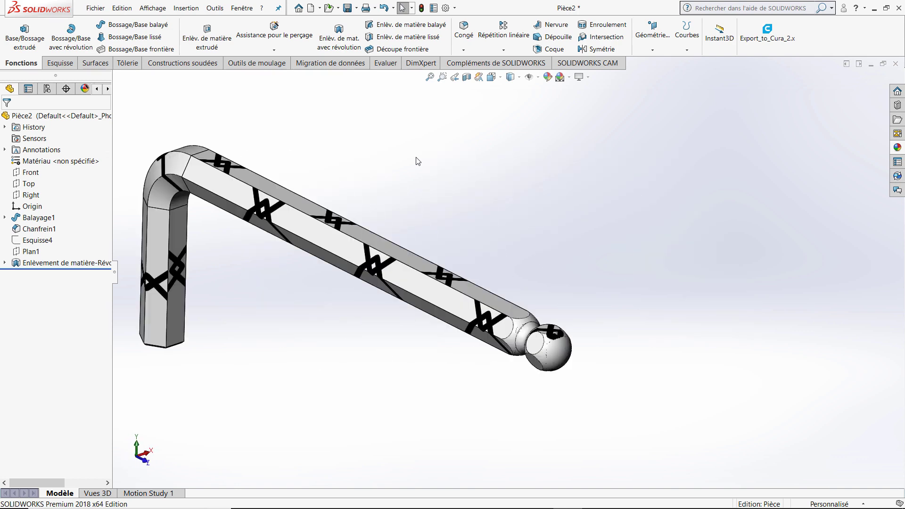
key(Right)
key(Right)
key(Right)
key(Right)
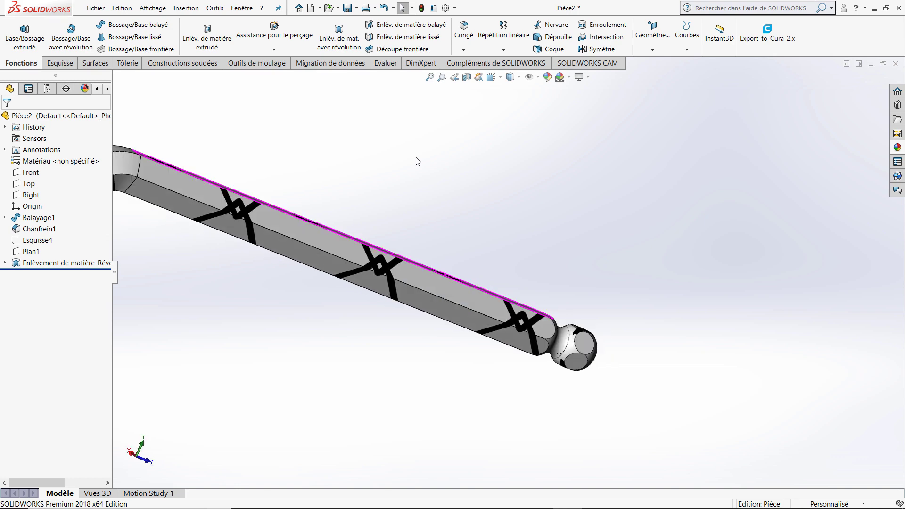
key(Right)
key(Right)
key(Right)
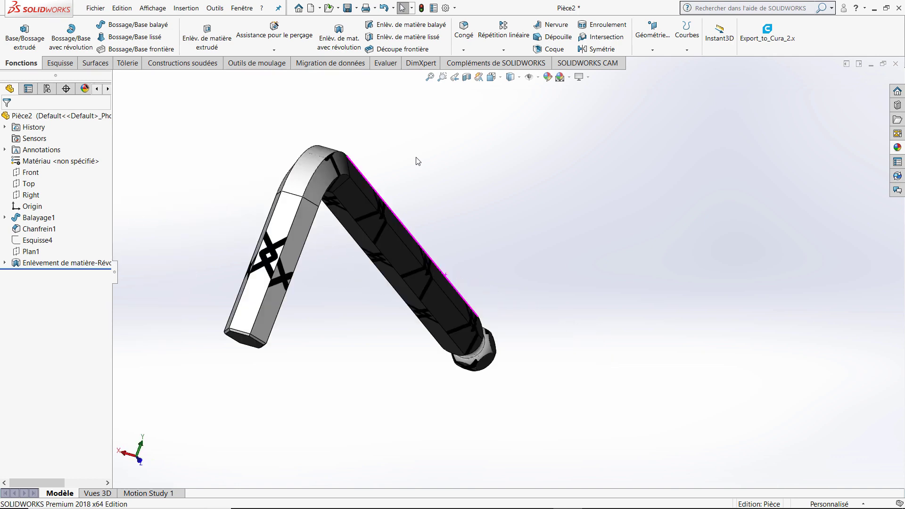
key(Right)
key(Right)
key(Right)
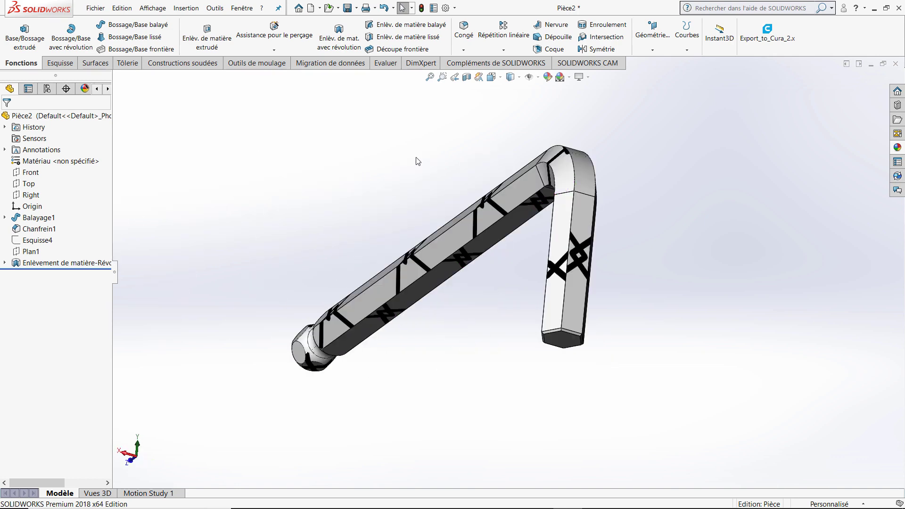
key(Right)
key(Right)
key(Right)
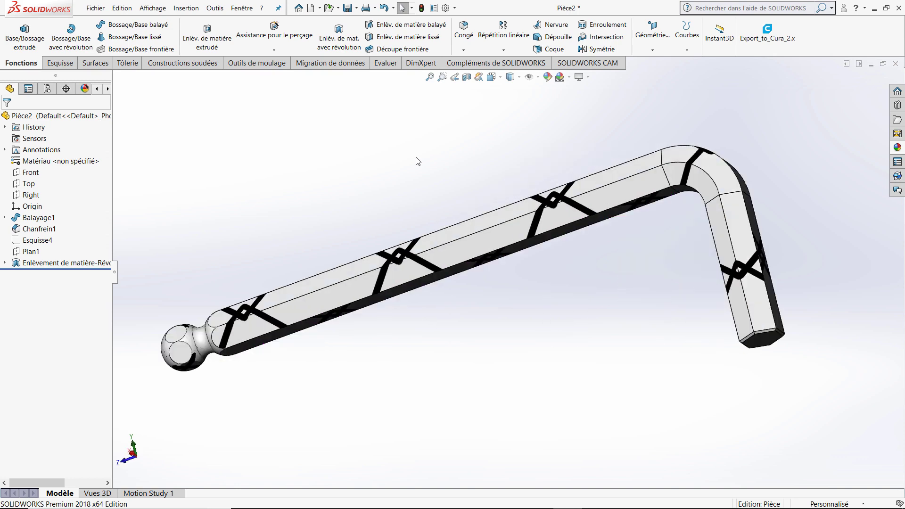
key(Right)
key(Right)
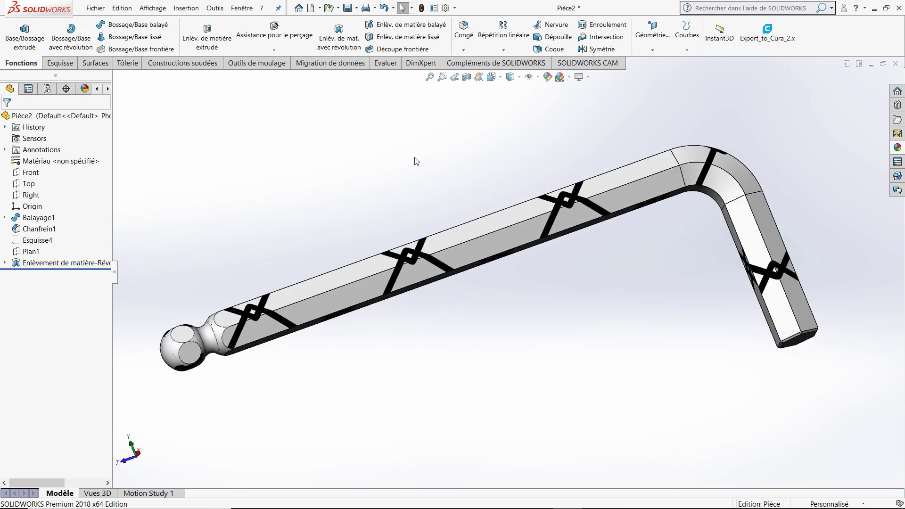
- Show the hex key's top face and enable Perspective and Ombres en mode Image ombrée
mouse_move(422, 175)
middle_down()
mouse_move(404, 170)
mouse_move(431, 262)
middle_up()
scroll(584, 349, up, 2)
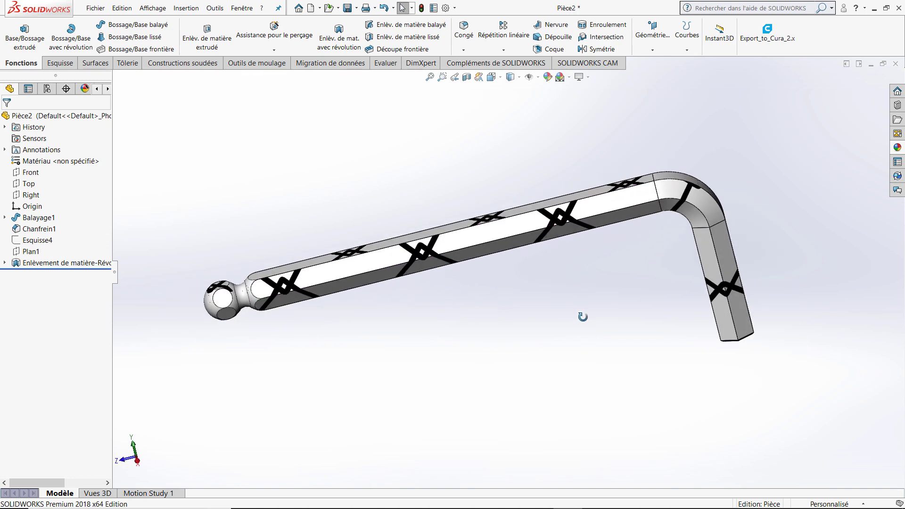
click(588, 76)
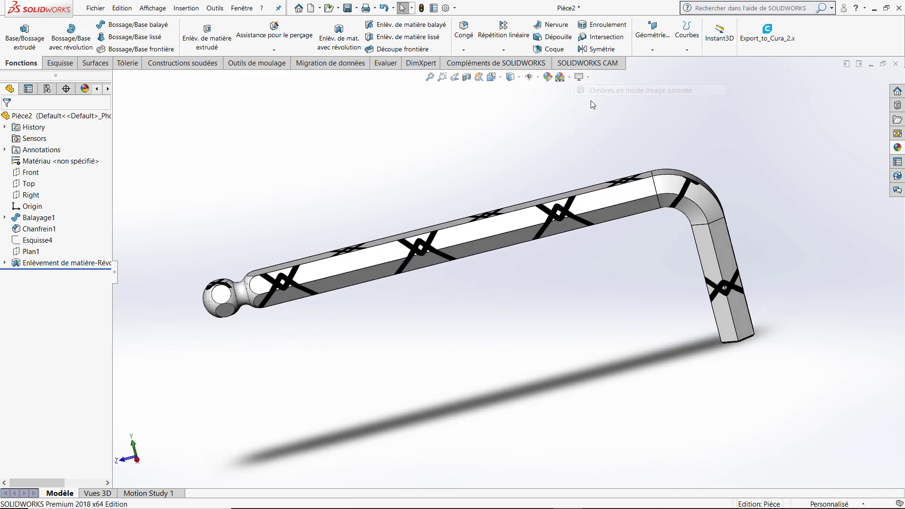
click(587, 77)
click(589, 113)
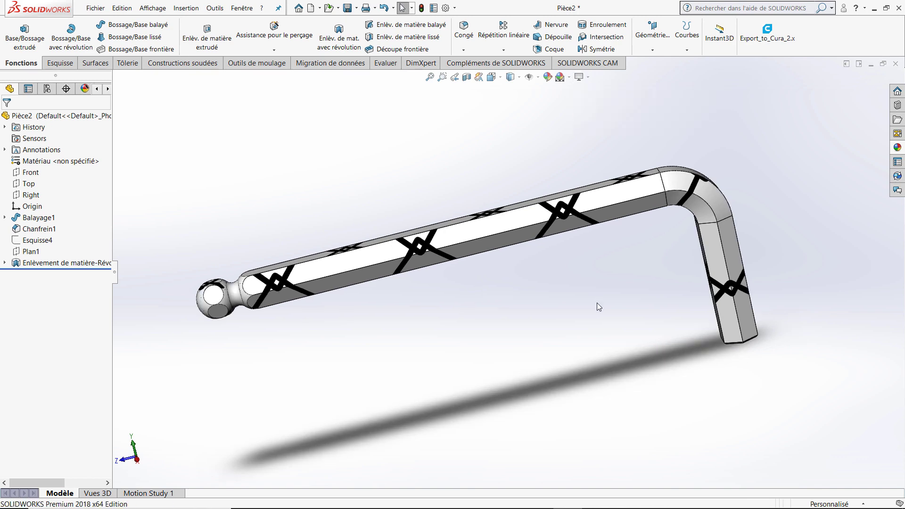
click(588, 76)
click(590, 90)
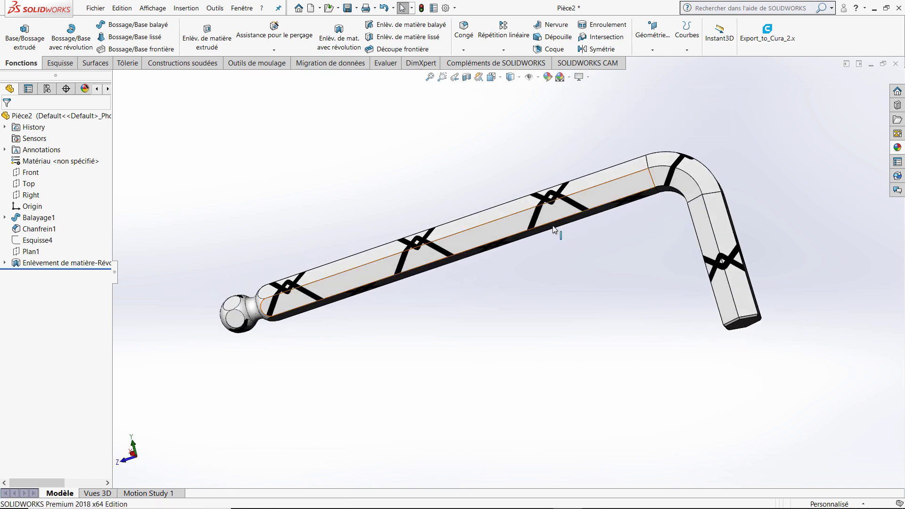